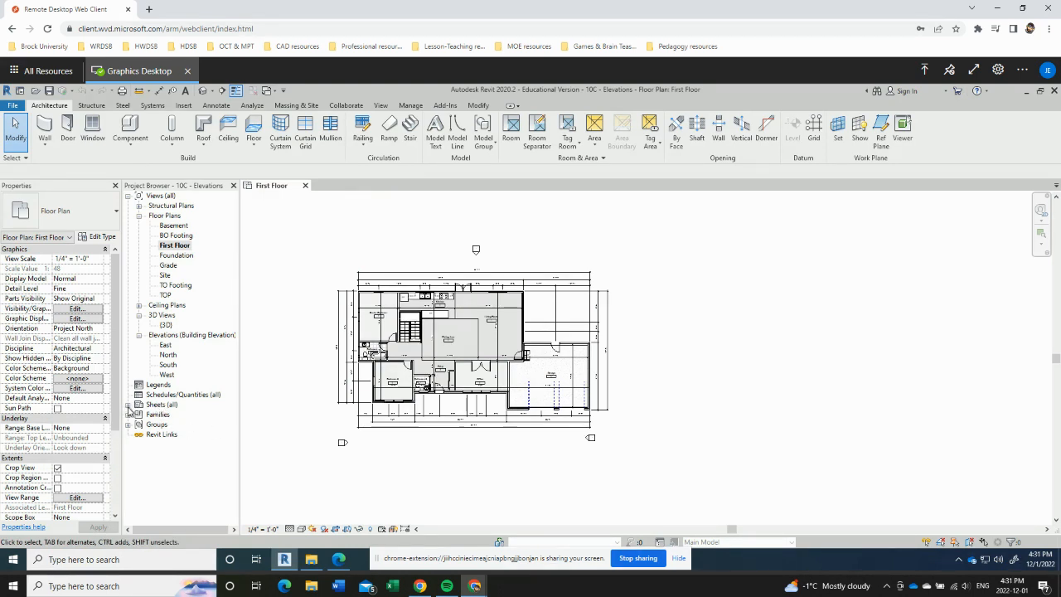
Expand the project's sheets and open the existing sheet A503.
{"action": "left_click", "coordinate": [129, 405]}
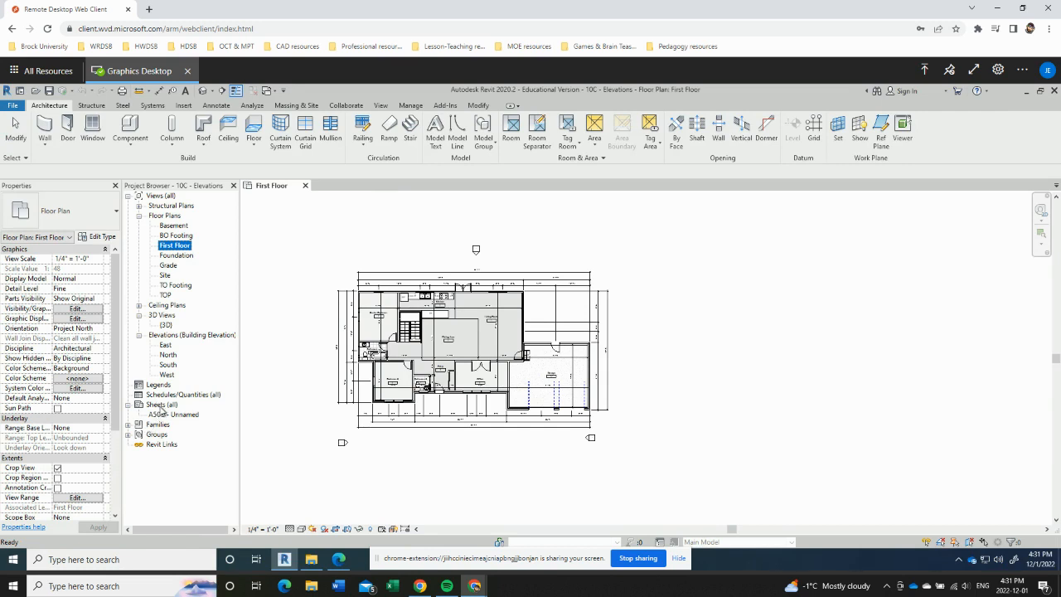
{"action": "left_click", "coordinate": [162, 415]}
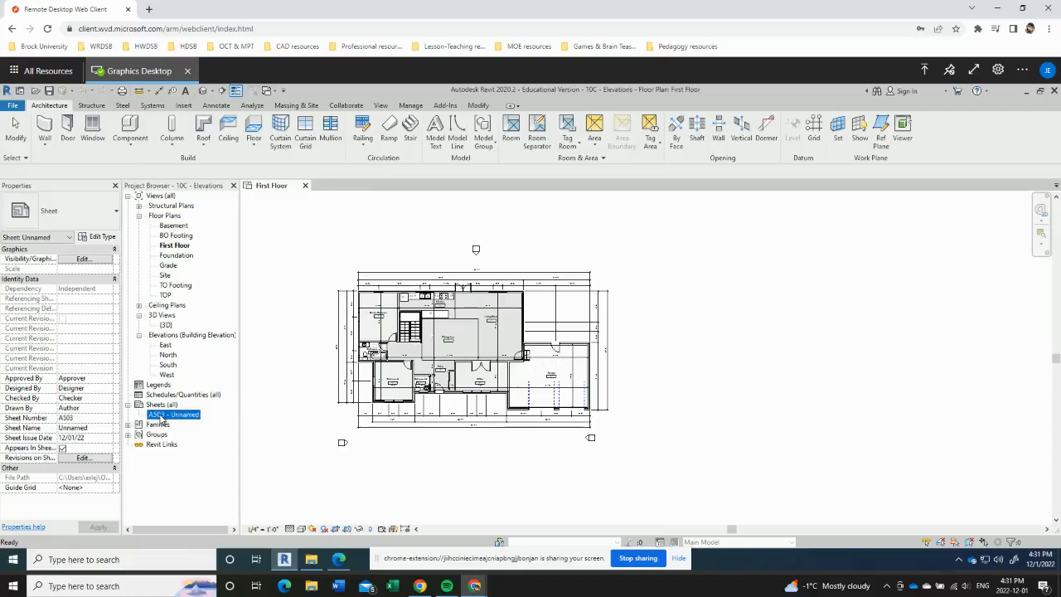
{"action": "double_click", "coordinate": [162, 415]}
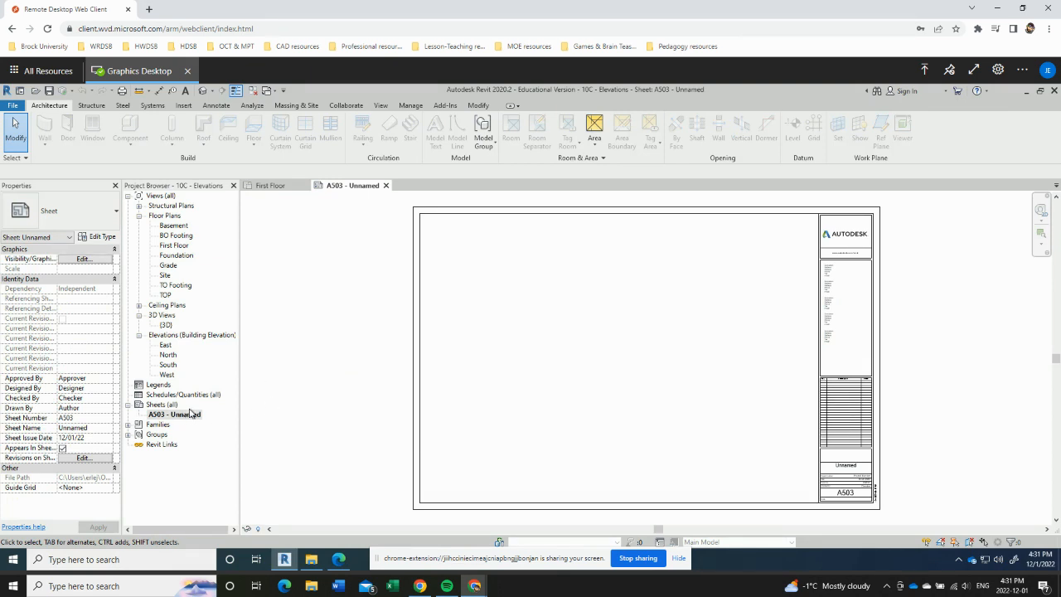
Create a new sheet using the D 22 x 34 Horizontal title block.
{"action": "left_click", "coordinate": [155, 405]}
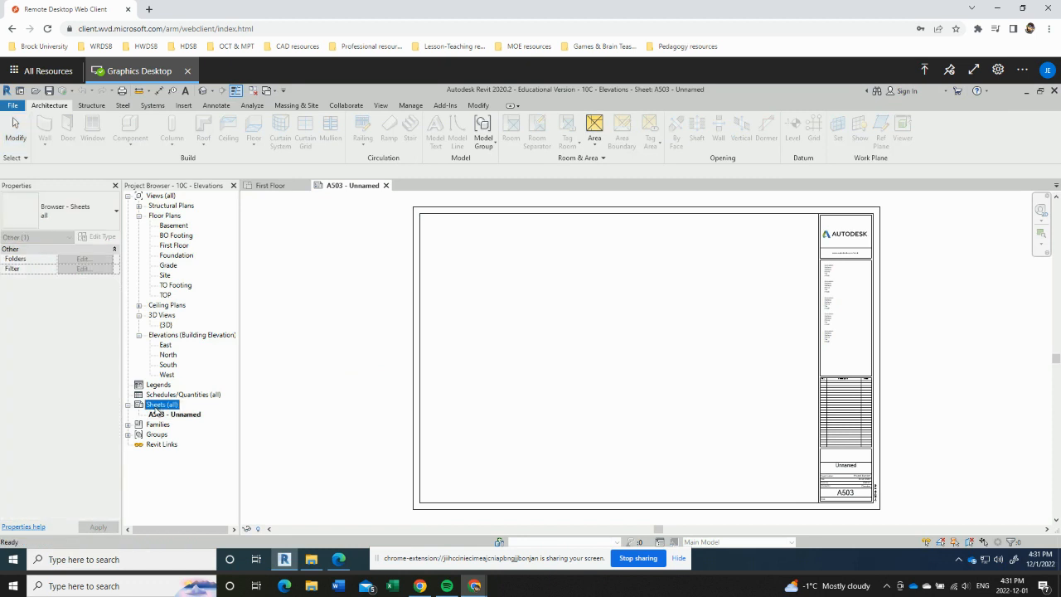
{"action": "left_click", "coordinate": [280, 186]}
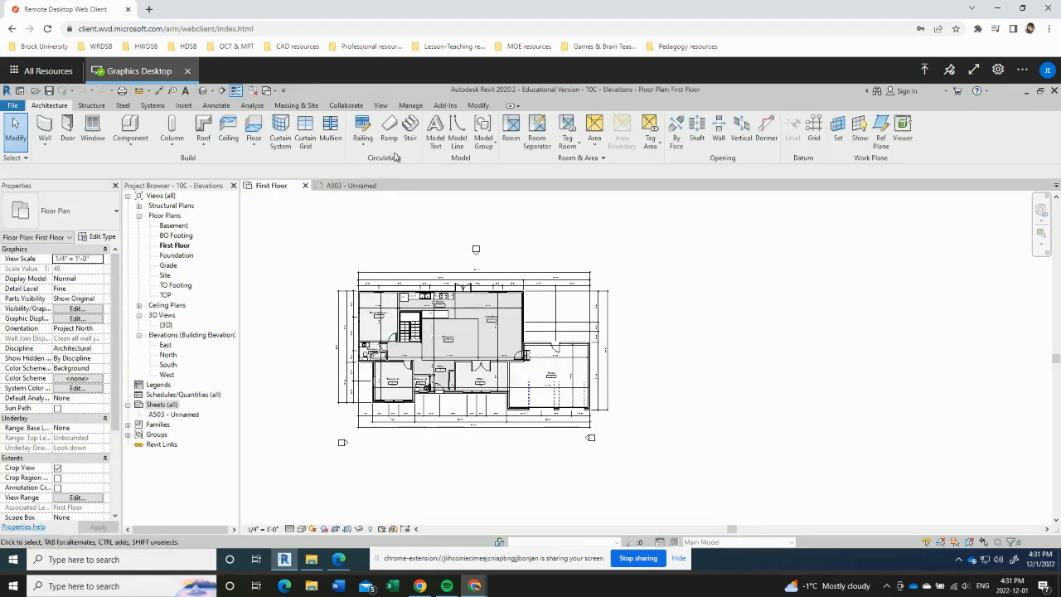
{"action": "left_click", "coordinate": [383, 107]}
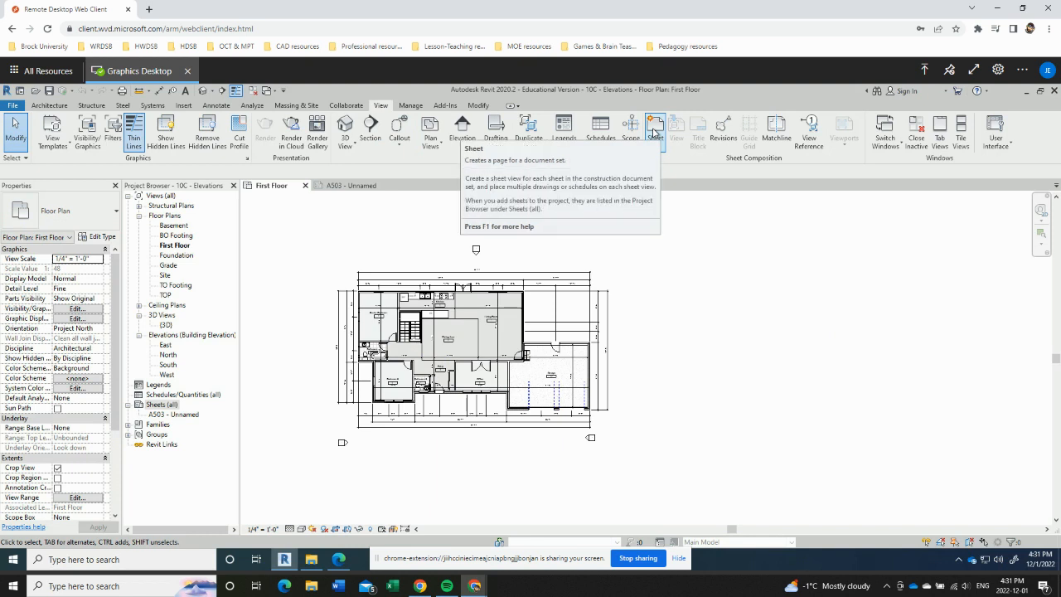
{"action": "left_click", "coordinate": [654, 131]}
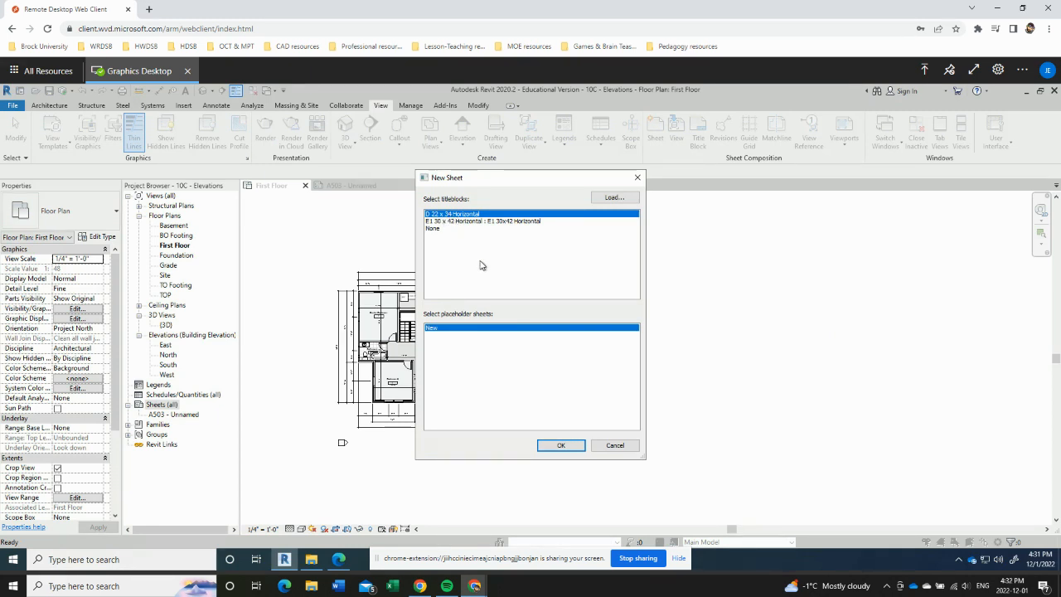
{"action": "left_click", "coordinate": [552, 447]}
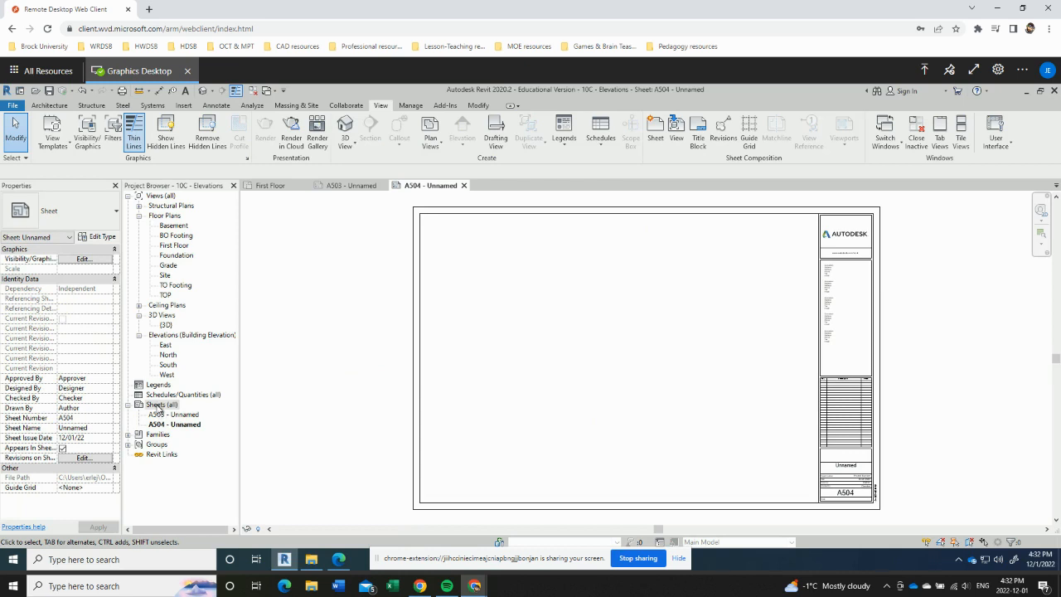
Add three more new sheets to the project, each with the D 22 x 34 Horizontal title block.
{"action": "left_click", "coordinate": [159, 405]}
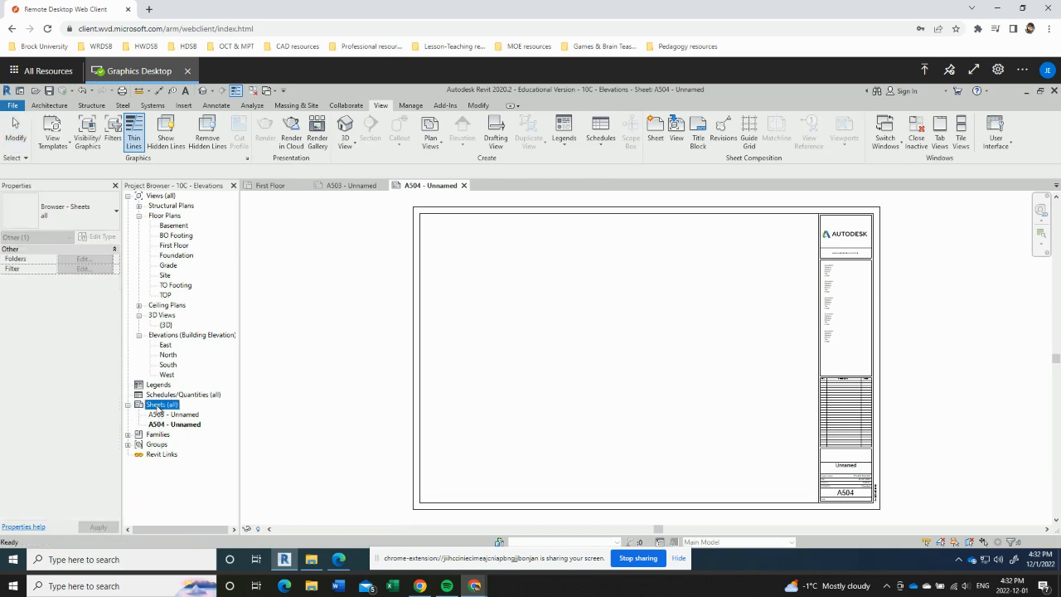
{"action": "right_click", "coordinate": [157, 408]}
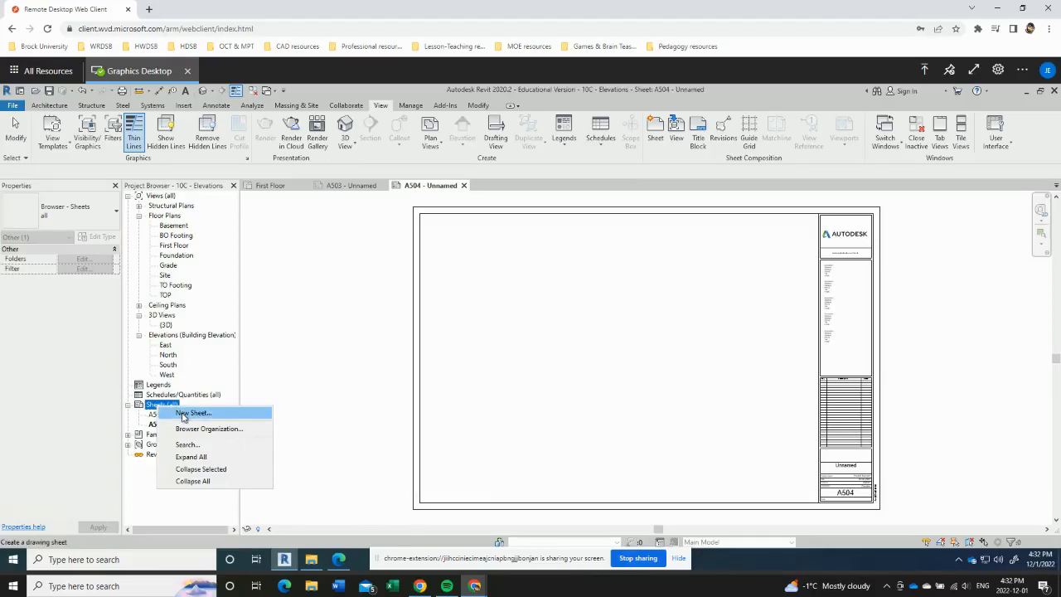
{"action": "left_click", "coordinate": [191, 413]}
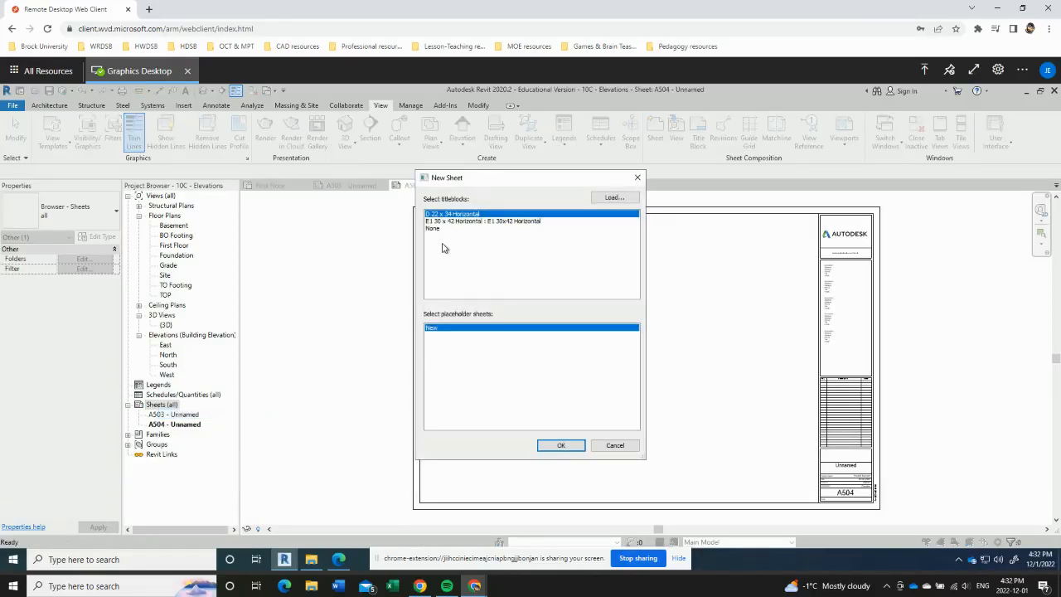
{"action": "left_click", "coordinate": [560, 446]}
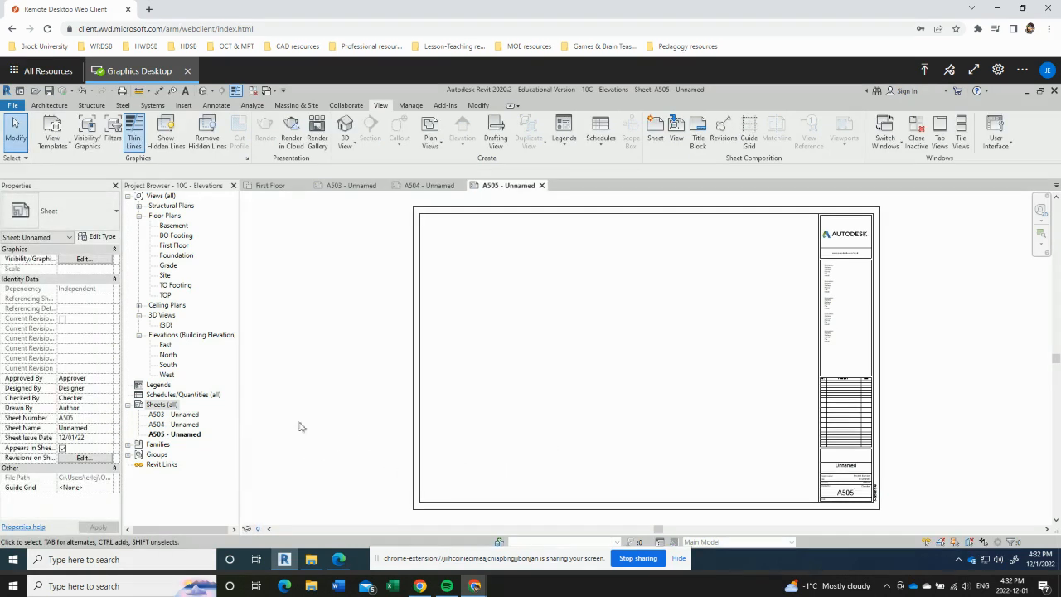
{"action": "right_click", "coordinate": [154, 408]}
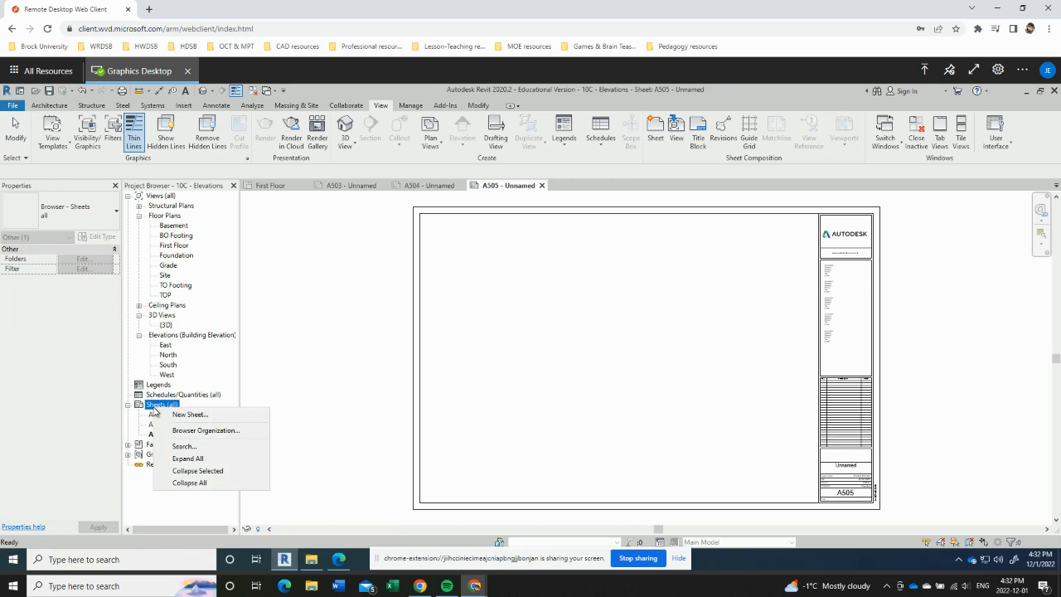
{"action": "left_click", "coordinate": [177, 418]}
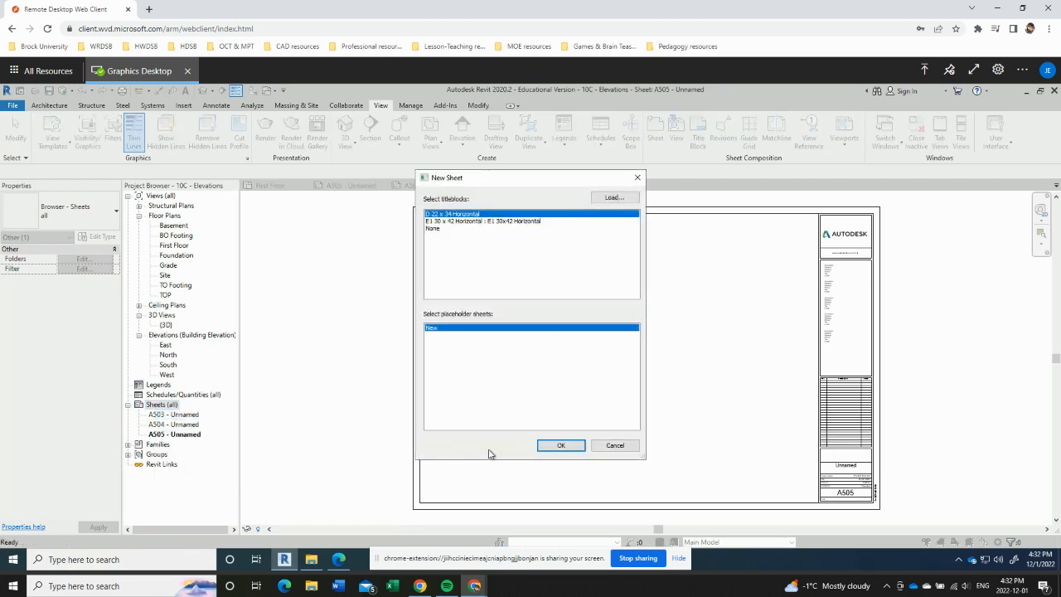
{"action": "left_click", "coordinate": [543, 446]}
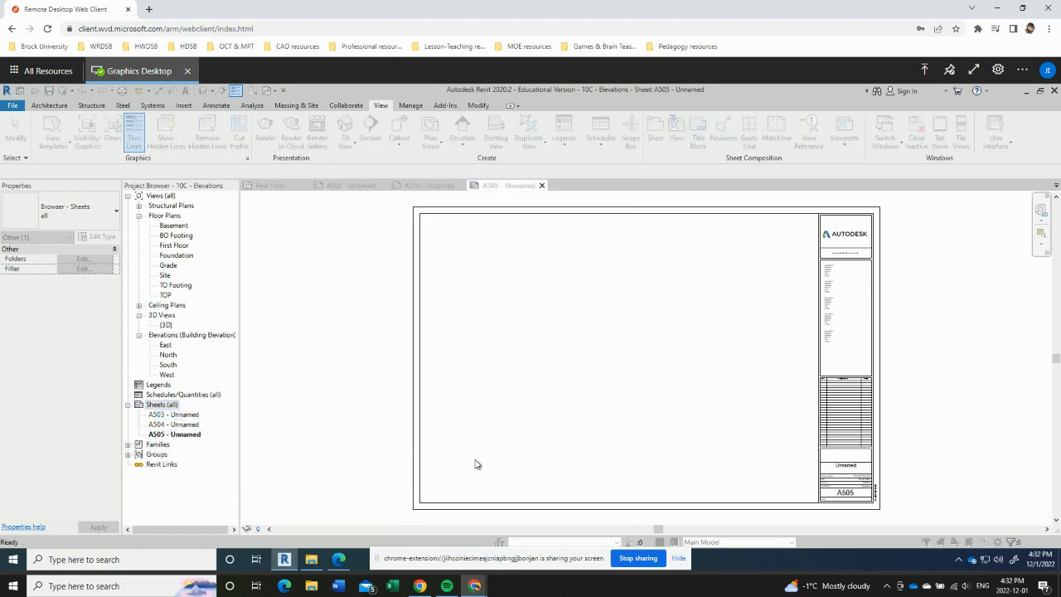
{"action": "right_click", "coordinate": [159, 405]}
{"action": "left_click", "coordinate": [189, 411]}
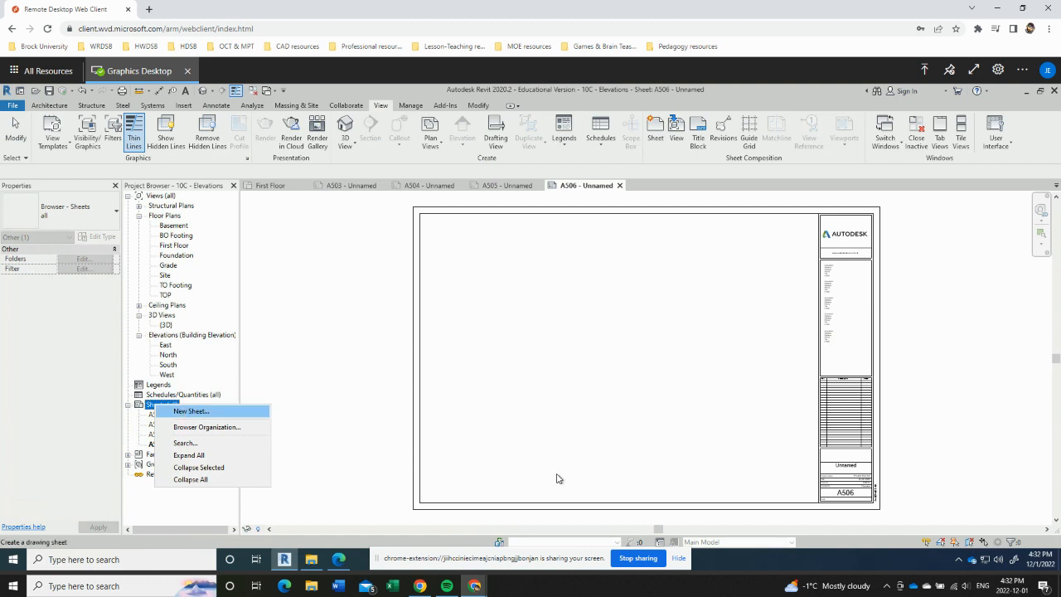
{"action": "left_click", "coordinate": [559, 447]}
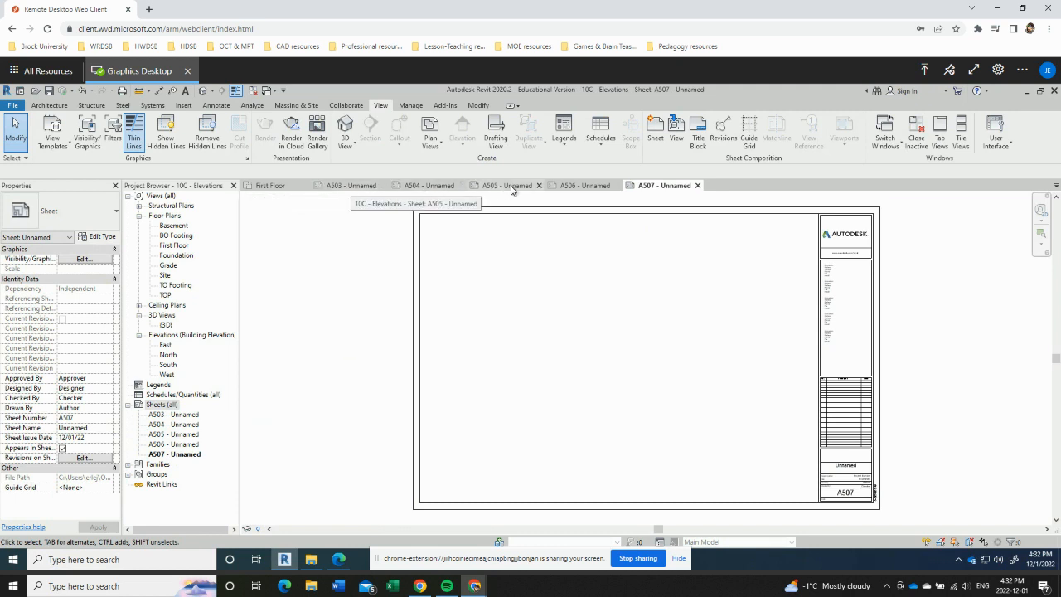
Change the sheet number in sheet A503's title block to A001.
{"action": "left_click", "coordinate": [339, 188]}
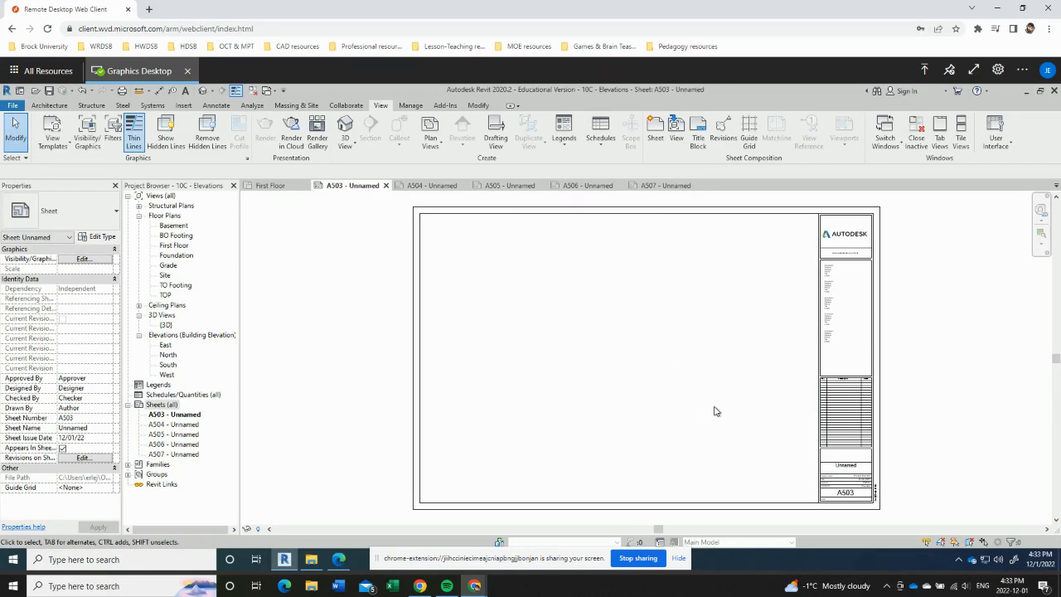
{"action": "scroll", "coordinate": [865, 505], "scroll_direction": "up", "scroll_amount": 4}
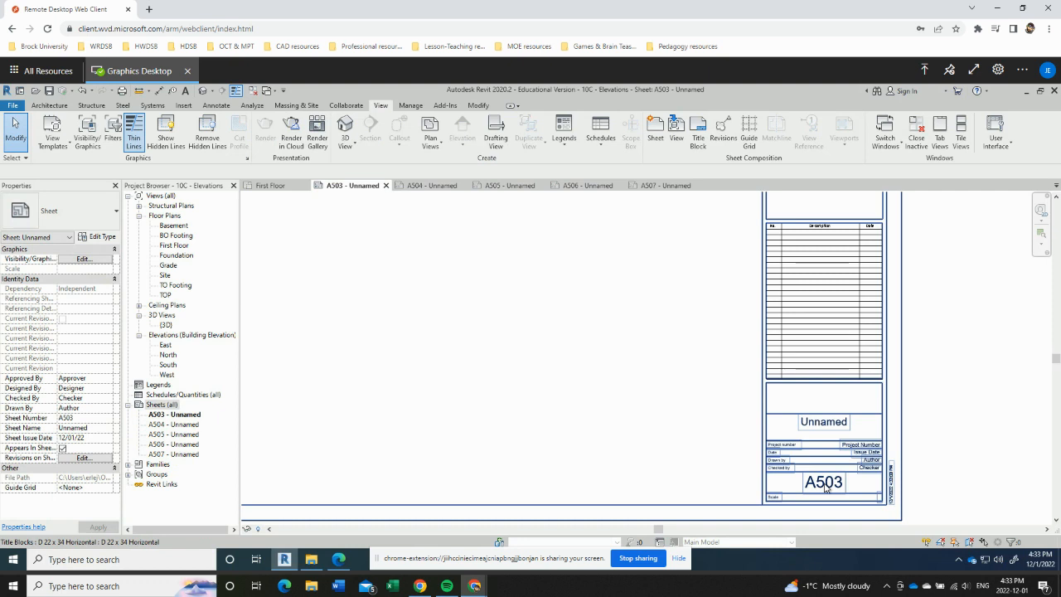
{"action": "left_click", "coordinate": [821, 486]}
{"action": "left_click", "coordinate": [818, 484]}
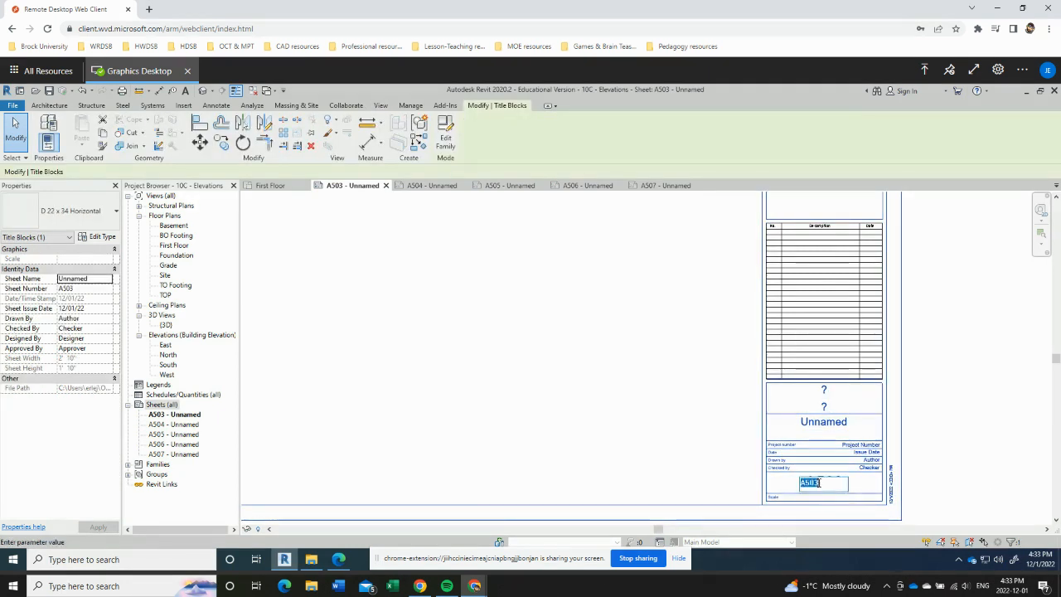
{"action": "type", "text": "A001"}
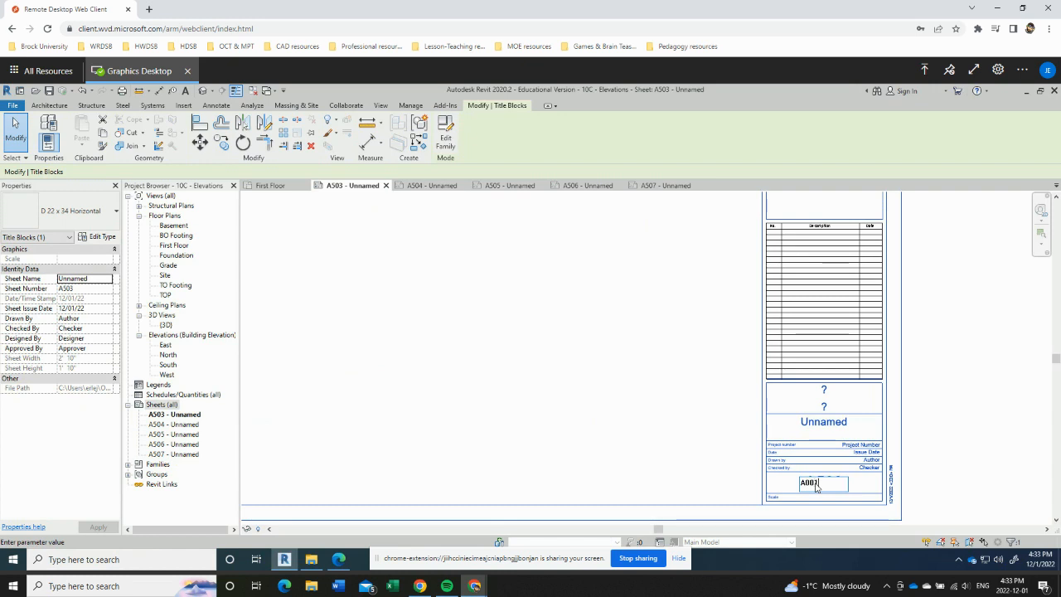
{"action": "left_click", "coordinate": [687, 433]}
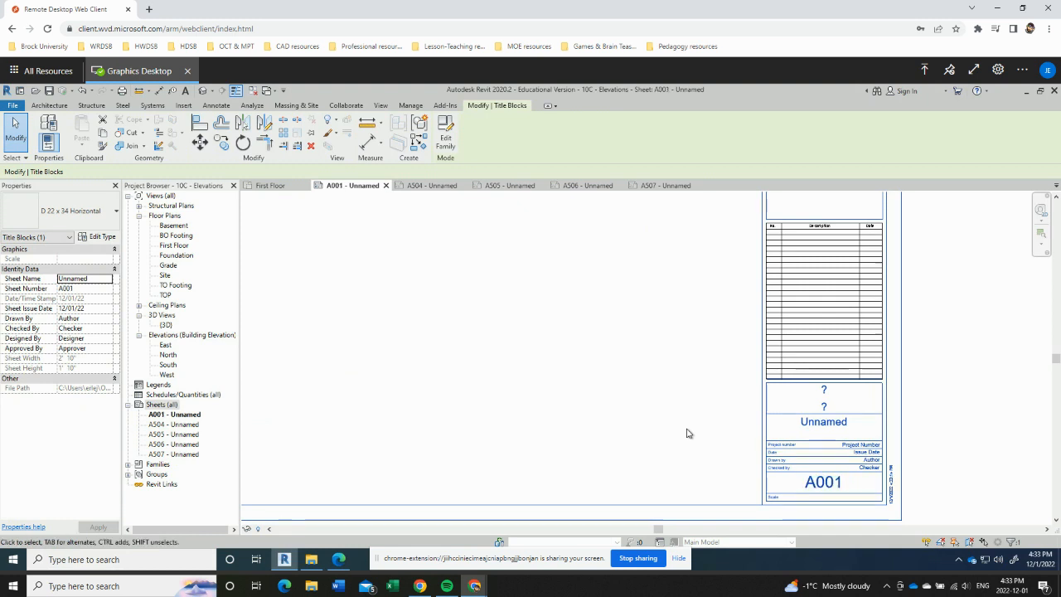
Set the sheet name in the A001 title block to Street View.
{"action": "left_click", "coordinate": [814, 424]}
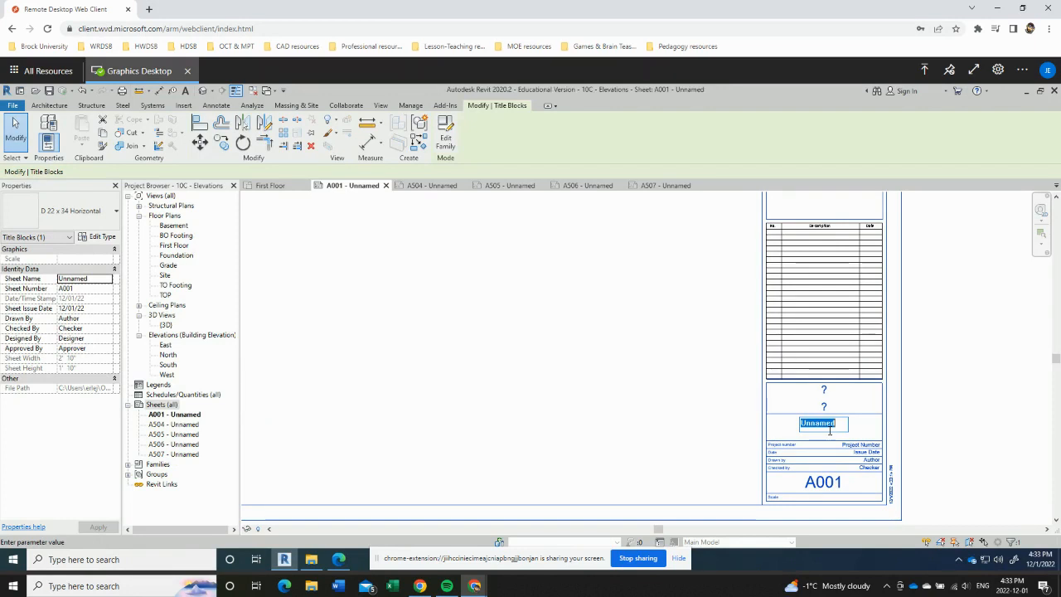
{"action": "type", "text": "Stree"}
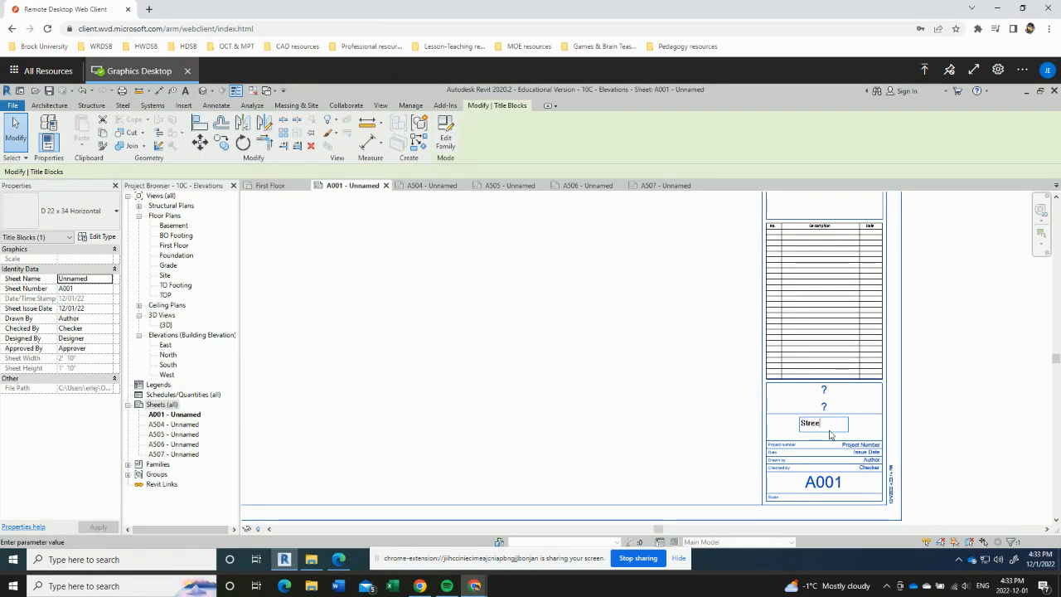
{"action": "type", "text": "t View"}
{"action": "left_click", "coordinate": [617, 403]}
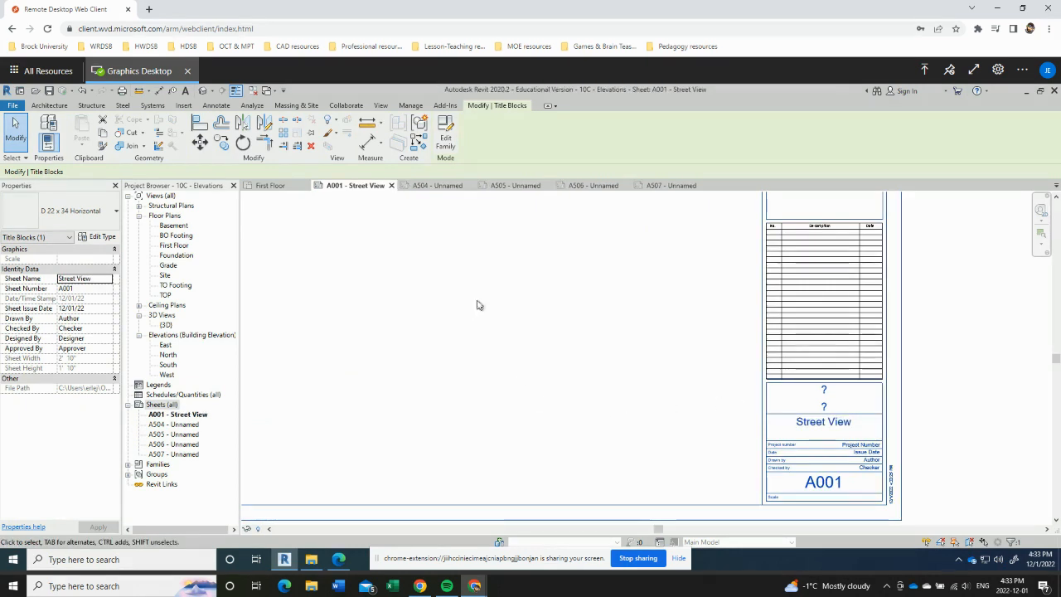
{"action": "left_click", "coordinate": [508, 390]}
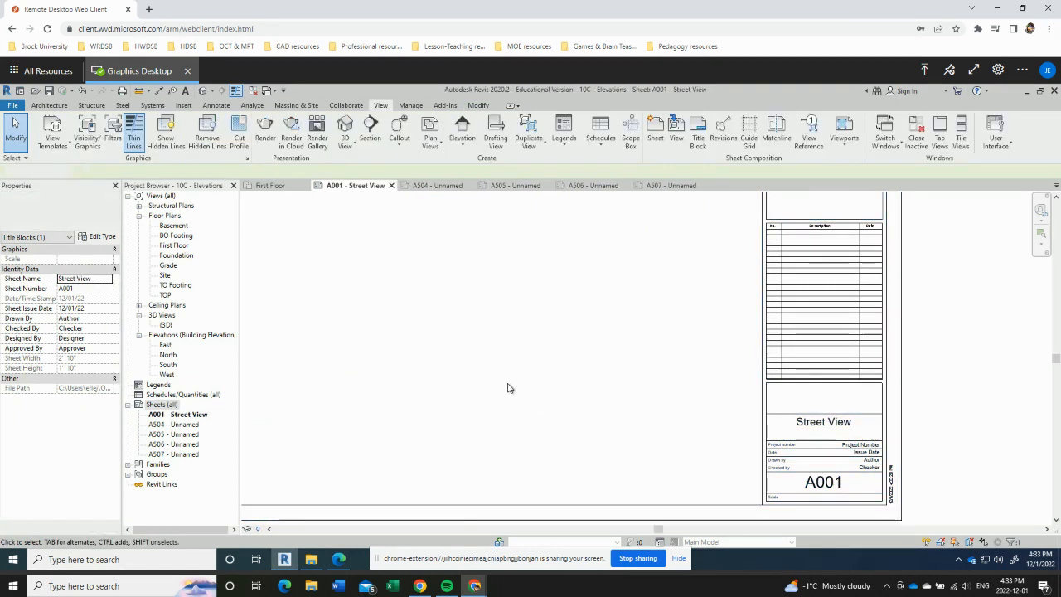
Open the default {3D} view and orbit the house model to face its front side.
{"action": "scroll", "coordinate": [503, 342], "scroll_direction": "down", "scroll_amount": 3}
{"action": "middle_click_drag", "start_coordinate": [503, 341], "coordinate": [597, 422]}
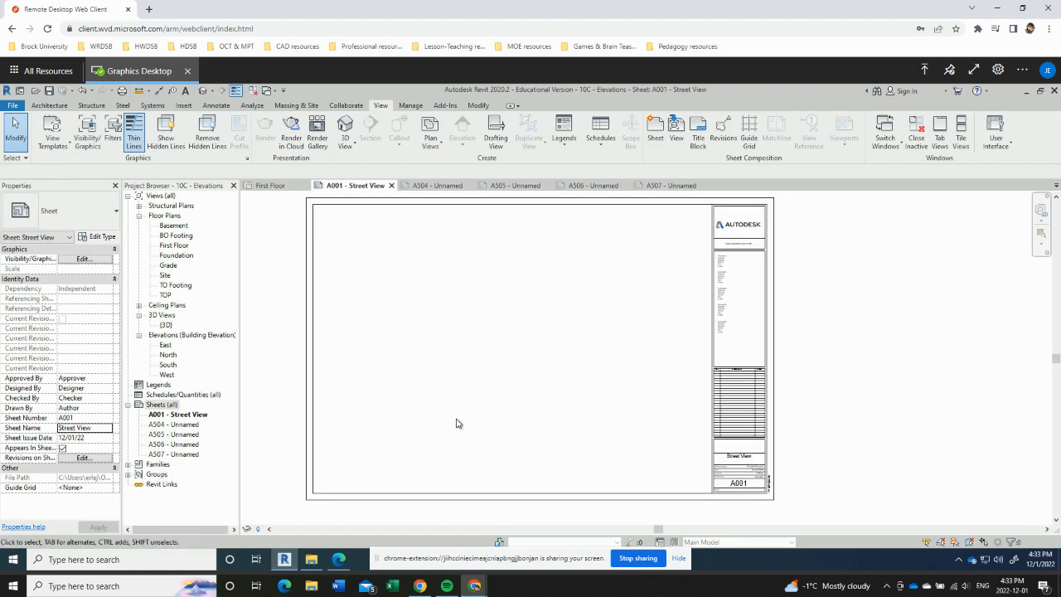
{"action": "double_click", "coordinate": [167, 325]}
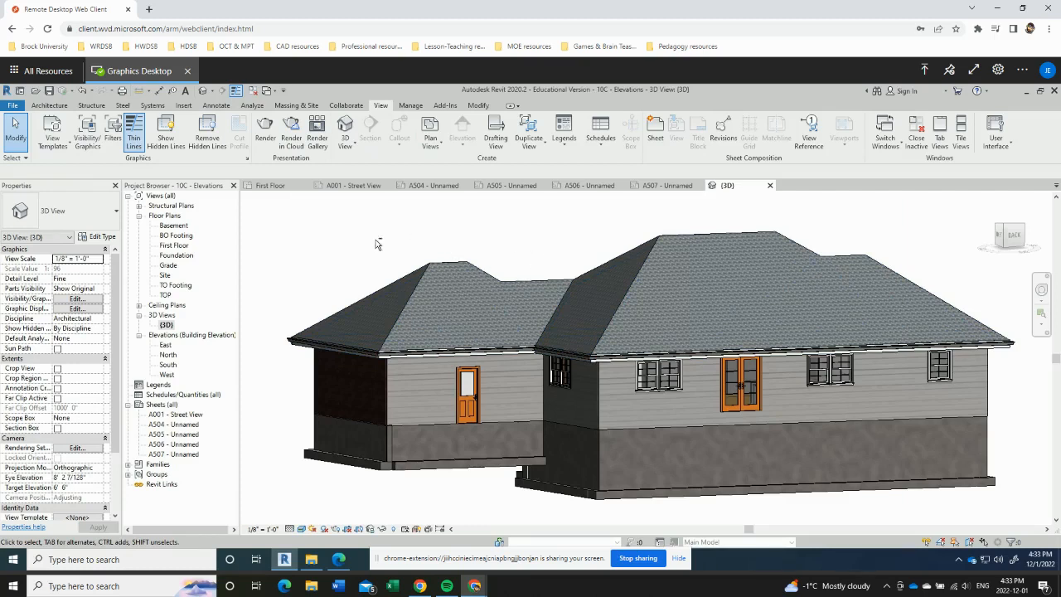
{"action": "middle_click_drag", "start_coordinate": [340, 266], "coordinate": [621, 281], "text": "shift"}
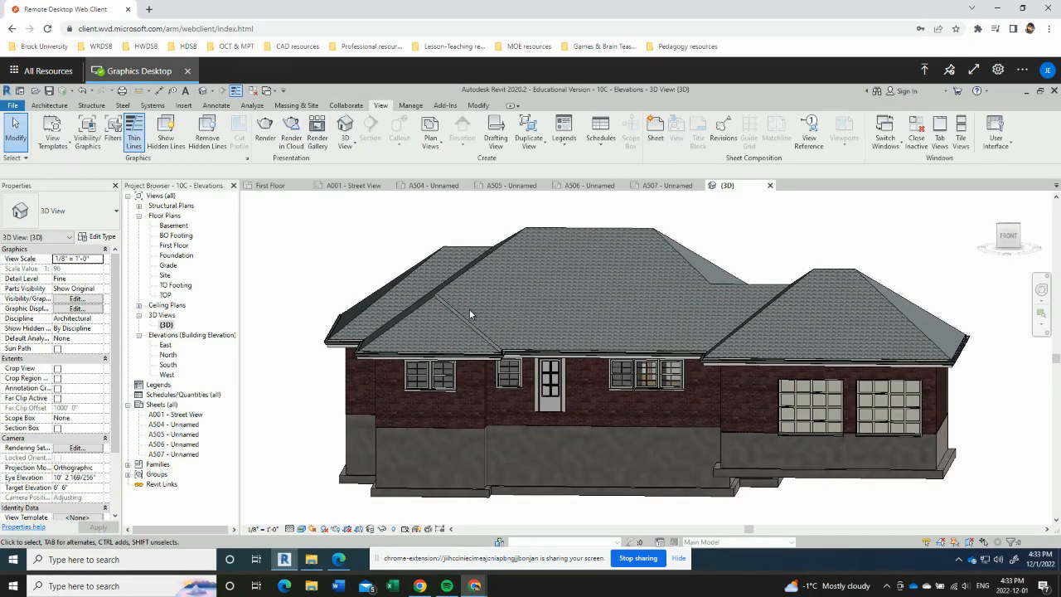
Rename the {3D} view as Street View.
{"action": "left_click", "coordinate": [166, 325]}
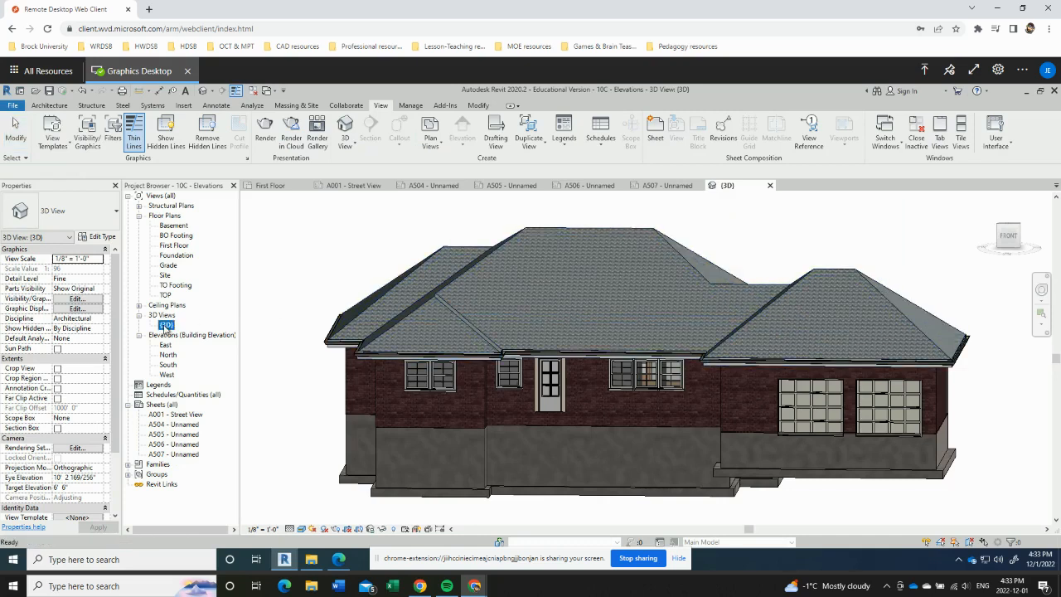
{"action": "left_click", "coordinate": [165, 326]}
{"action": "type", "text": "Street View"}
{"action": "key", "text": "Return"}
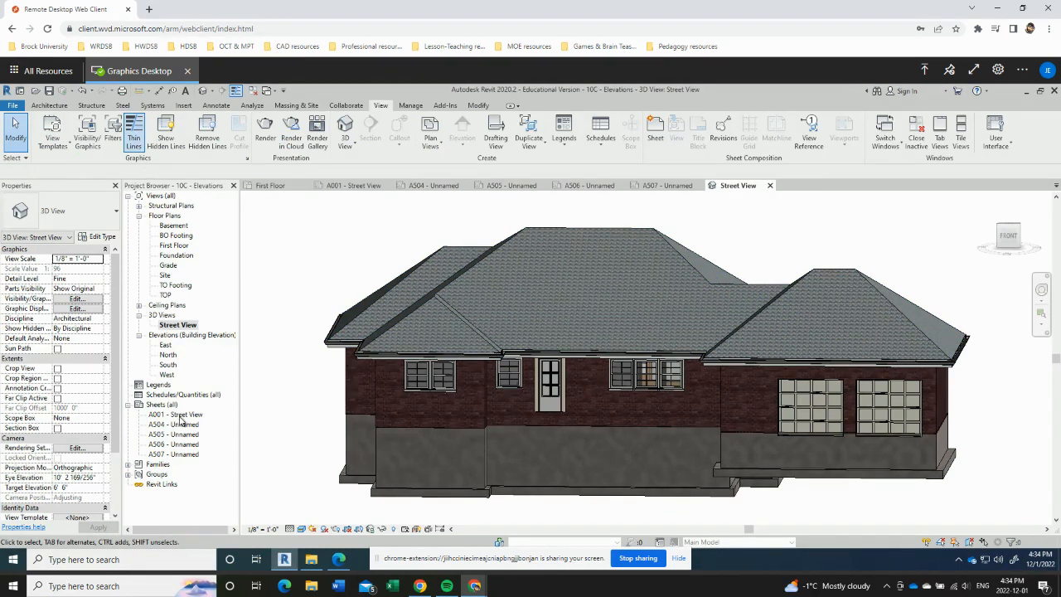
Place the Street View 3D view near the middle of sheet A001.
{"action": "left_click", "coordinate": [340, 186]}
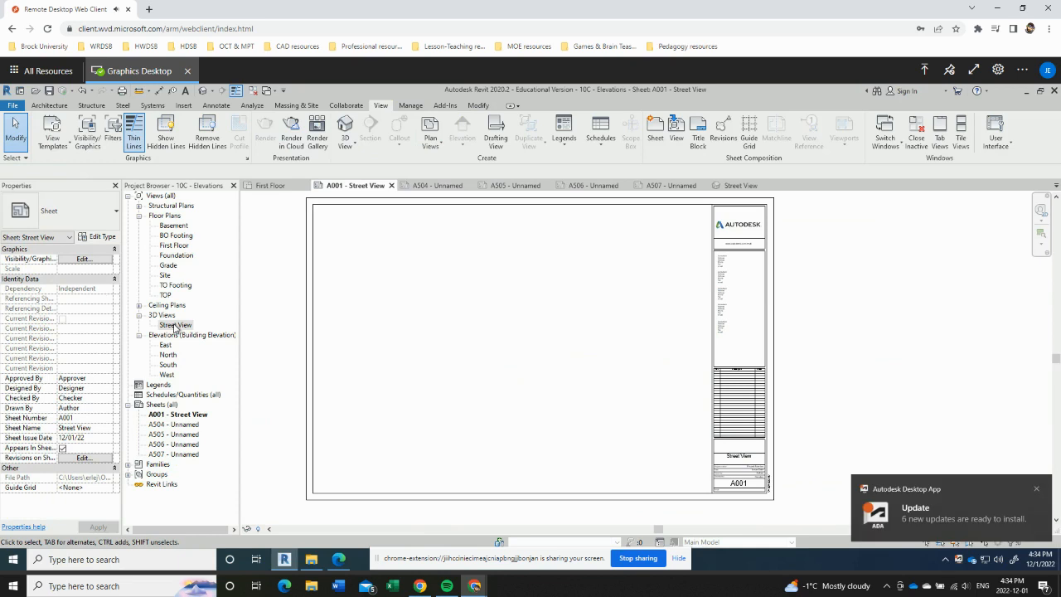
{"action": "left_click_drag", "start_coordinate": [175, 328], "coordinate": [514, 329]}
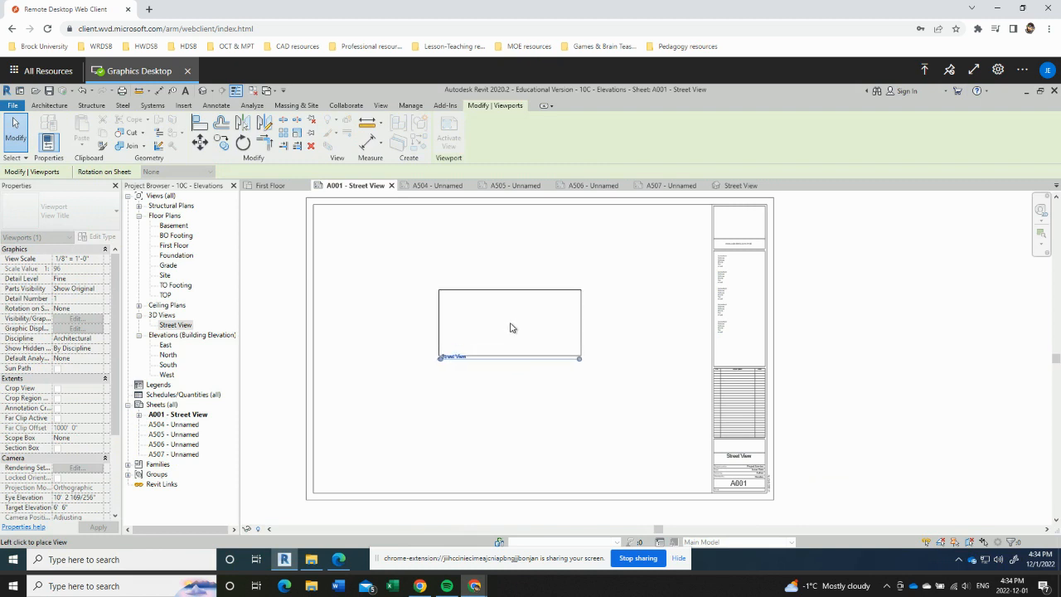
{"action": "left_click", "coordinate": [510, 327]}
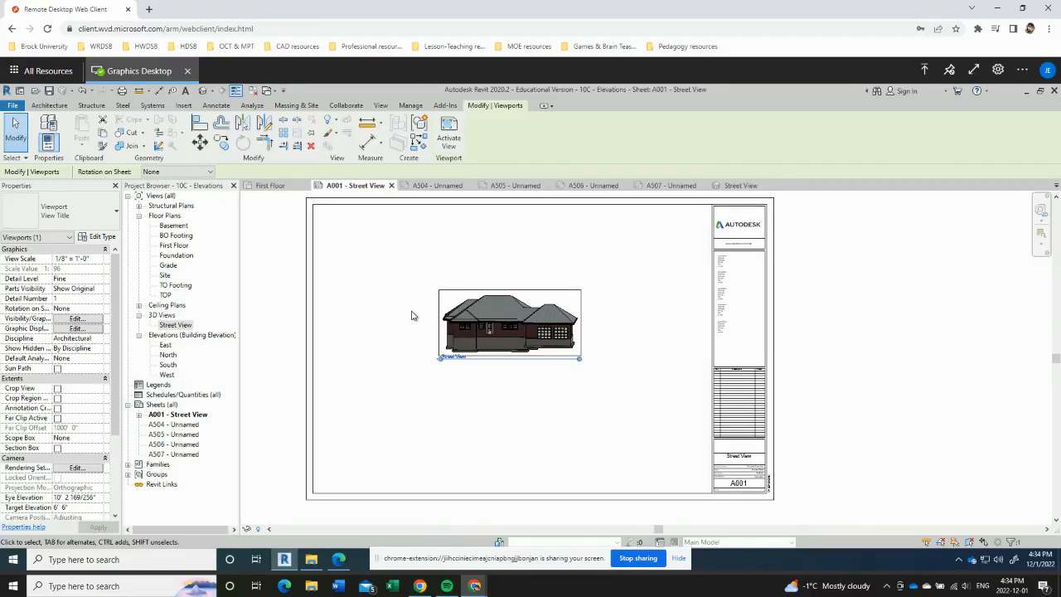
Activate the Street View viewport on sheet A001, set its view scale to 1/4" = 1'-0", and deactivate the view.
{"action": "left_click", "coordinate": [449, 136]}
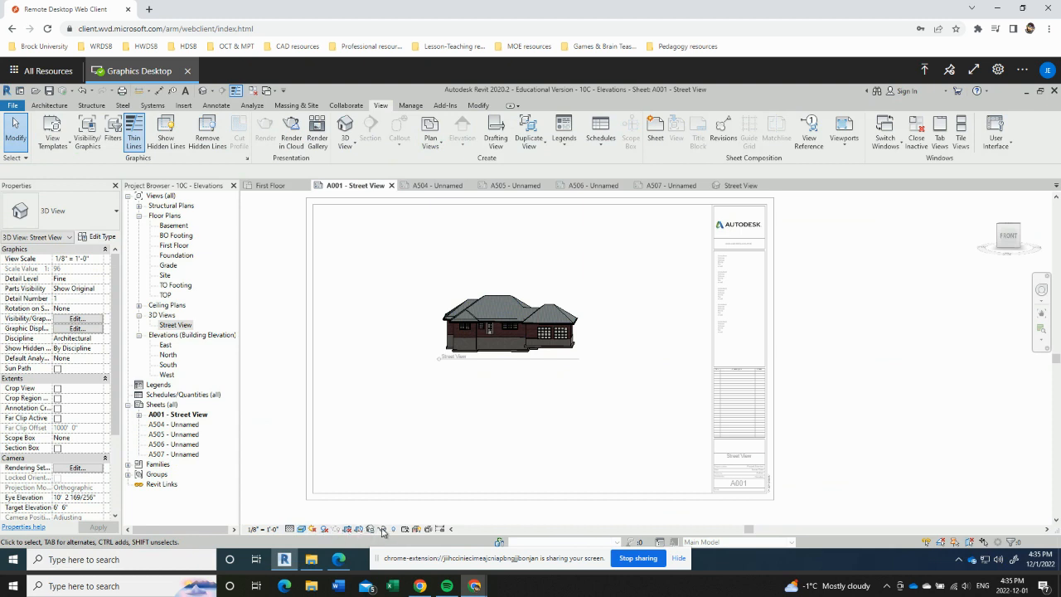
{"action": "left_click", "coordinate": [260, 529]}
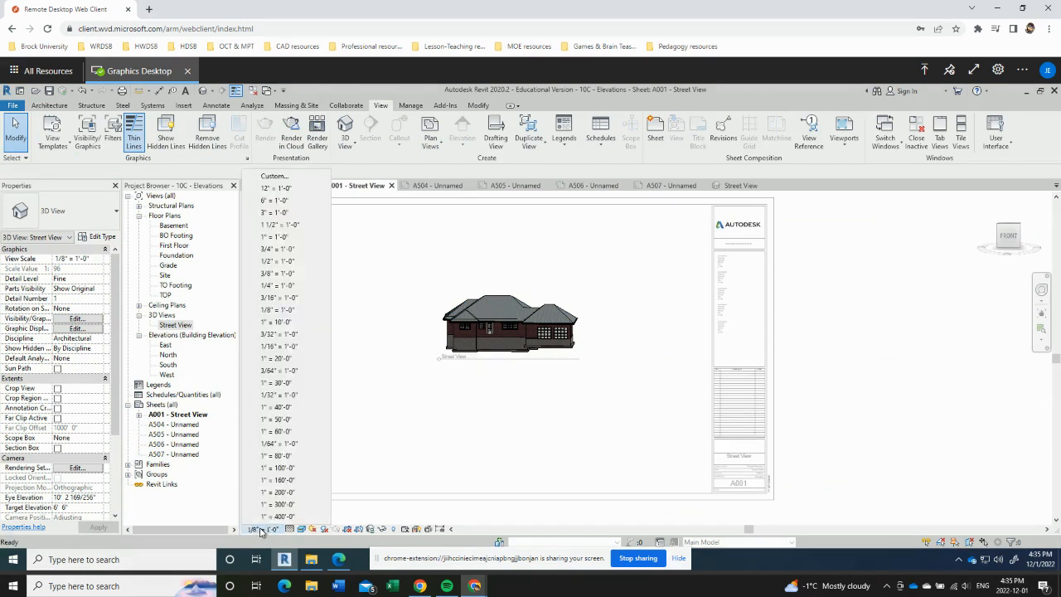
{"action": "left_click", "coordinate": [267, 286]}
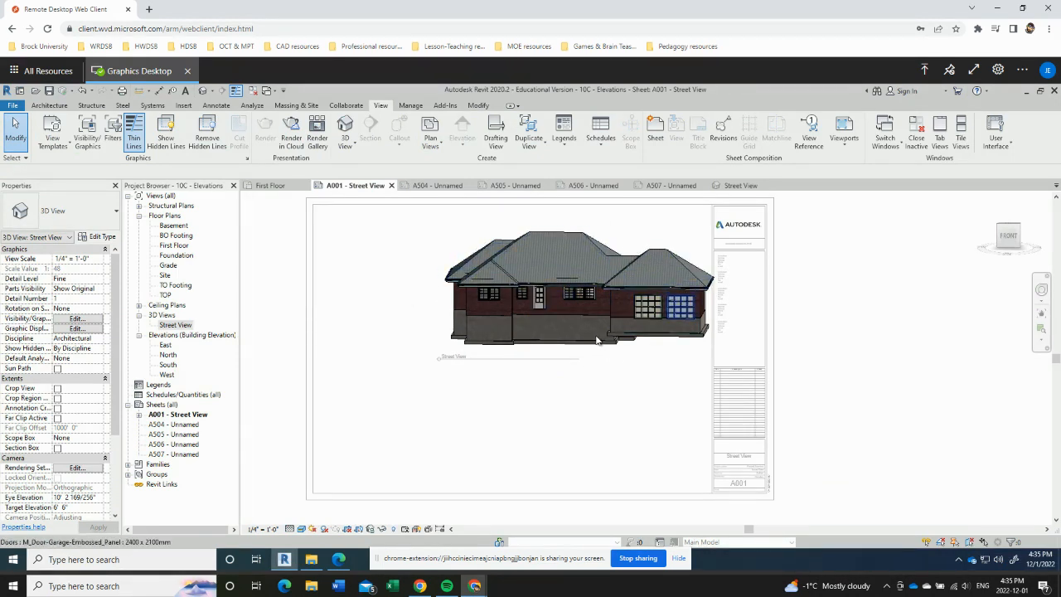
{"action": "left_click", "coordinate": [430, 321]}
{"action": "right_click", "coordinate": [430, 320]}
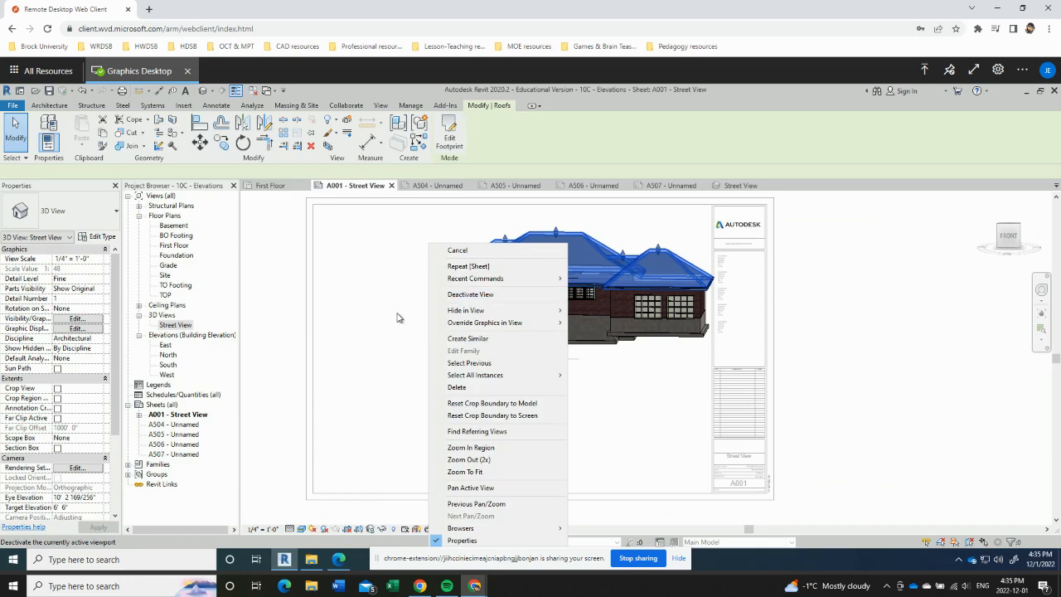
{"action": "key", "text": "Escape"}
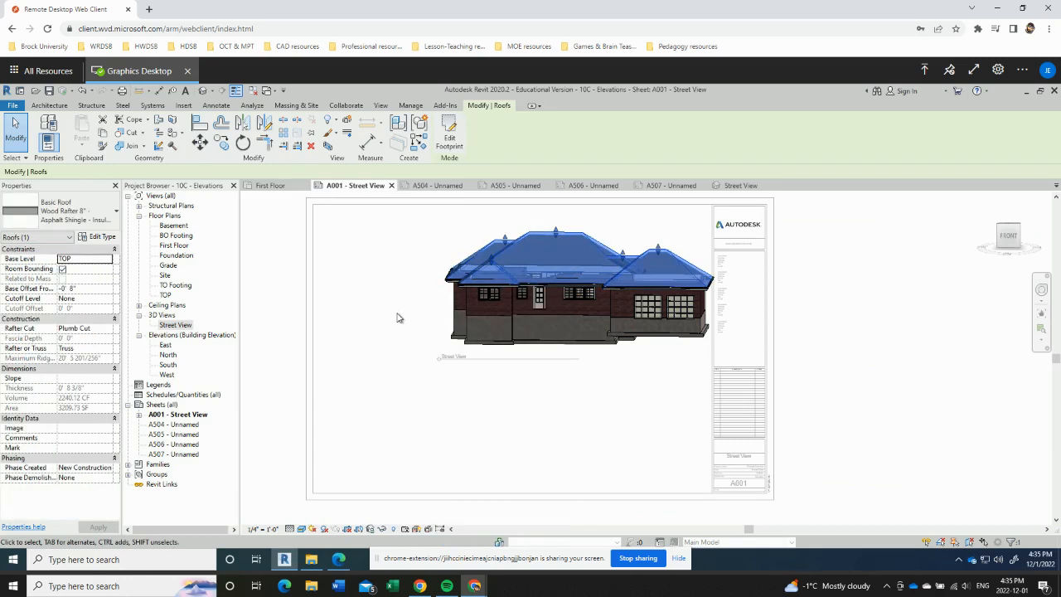
{"action": "left_click", "coordinate": [290, 312]}
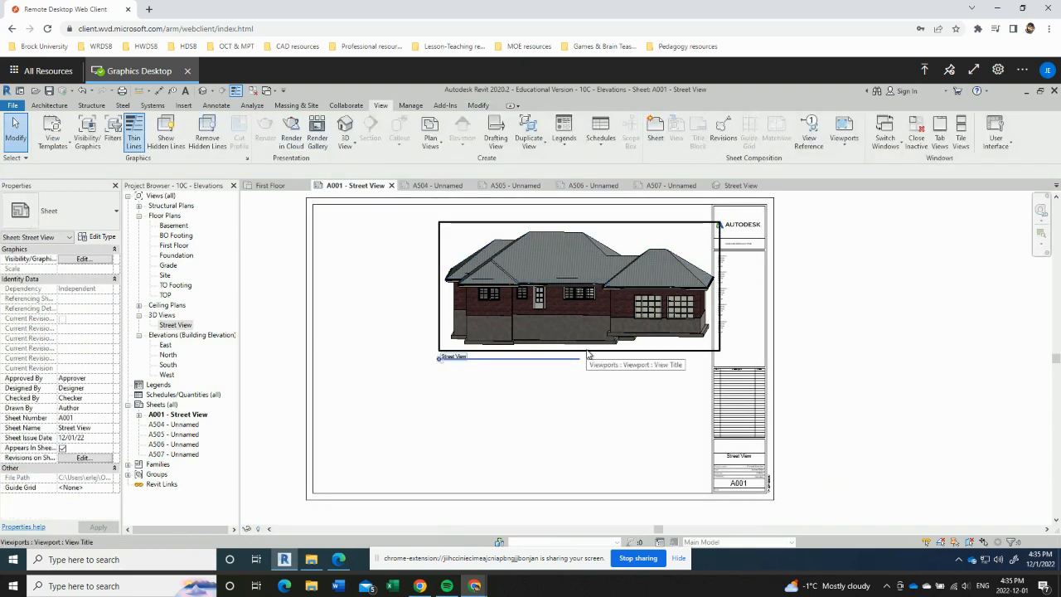
Center the enlarged Street View viewport in the drawing area of sheet A001 and extend its title line to the viewport's full width.
{"action": "left_click_drag", "start_coordinate": [594, 356], "coordinate": [530, 396]}
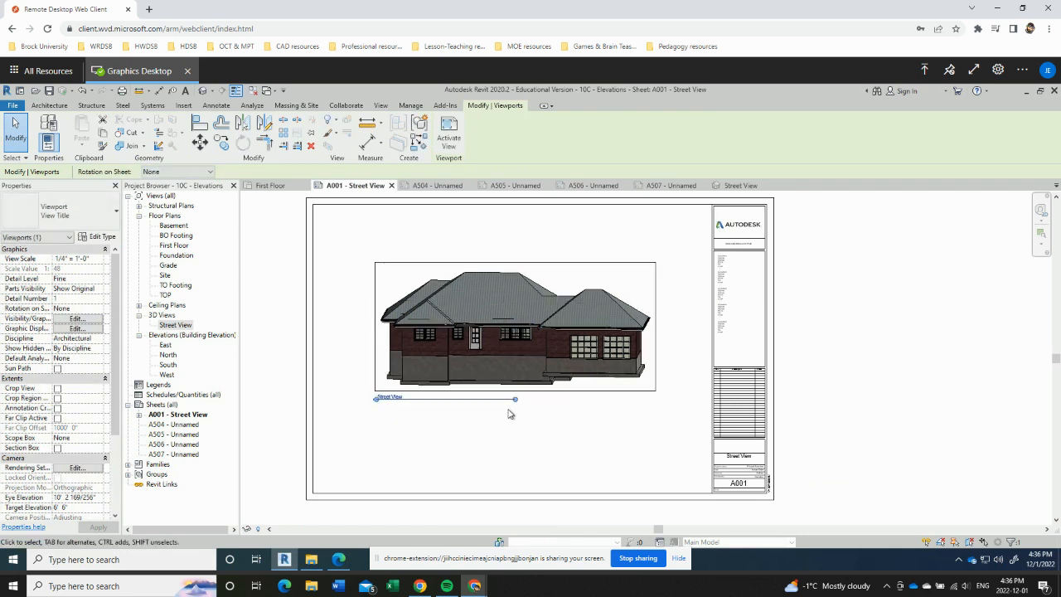
{"action": "left_click_drag", "start_coordinate": [515, 402], "coordinate": [658, 401]}
{"action": "left_click", "coordinate": [888, 380]}
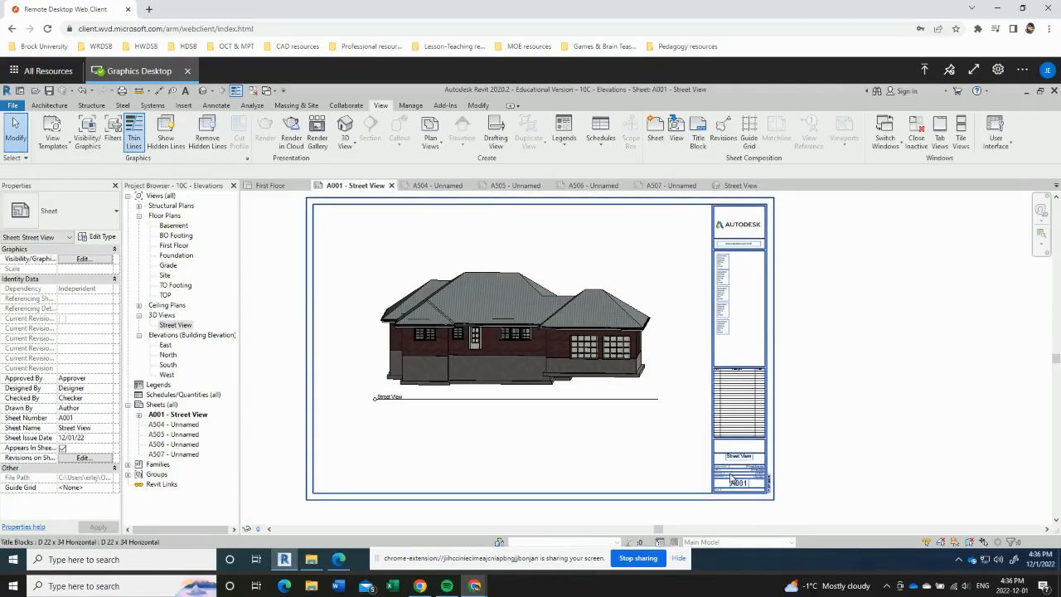
Enter the drafter's name in the Drawn by field of the A001 title block.
{"action": "scroll", "coordinate": [733, 474], "scroll_direction": "up", "scroll_amount": 5}
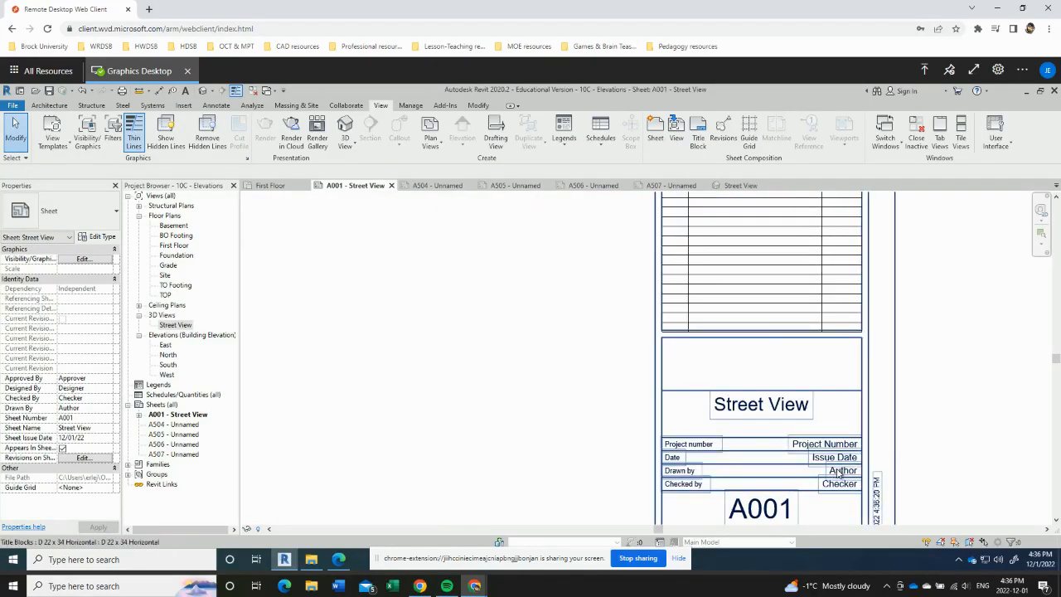
{"action": "left_click", "coordinate": [839, 472]}
{"action": "left_click", "coordinate": [834, 472]}
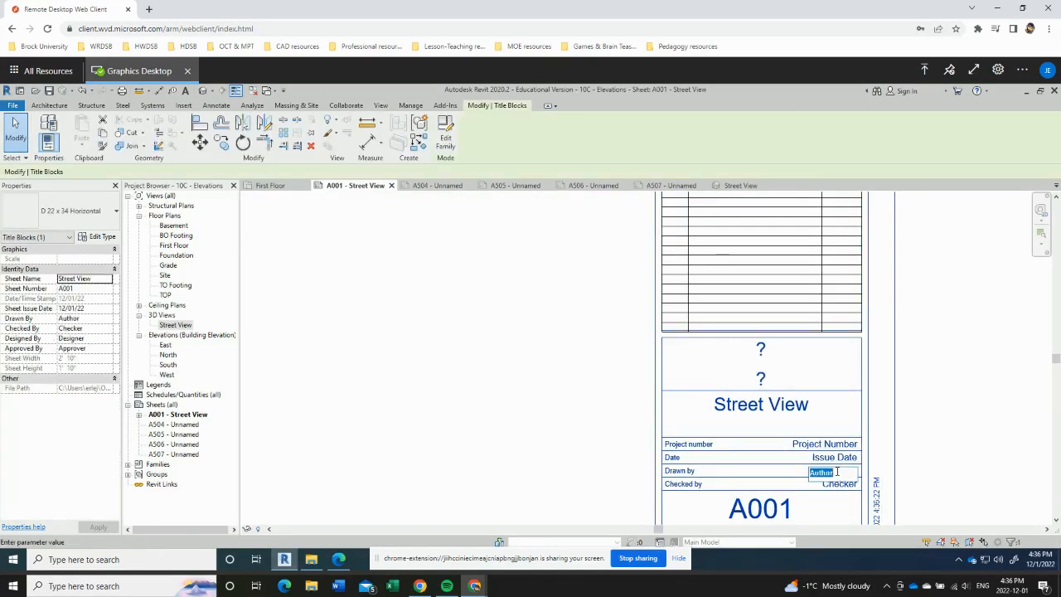
{"action": "type", "text": "J. Erle"}
{"action": "left_click", "coordinate": [930, 308]}
{"action": "scroll", "coordinate": [872, 312], "scroll_direction": "down", "scroll_amount": 3}
{"action": "scroll", "coordinate": [738, 351], "scroll_direction": "down", "scroll_amount": 5}
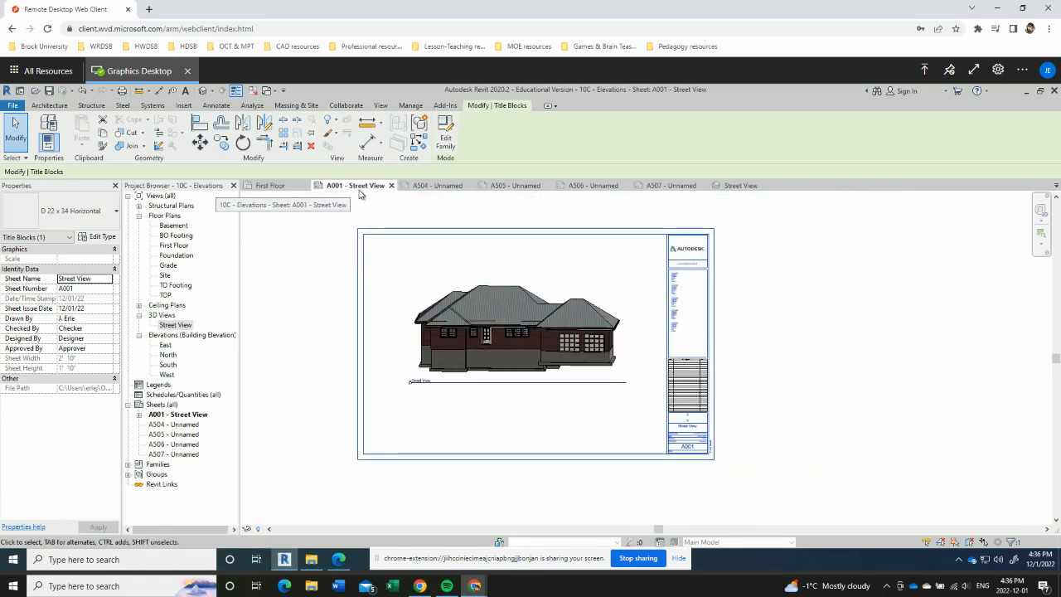
Renumber sheet A504 as A101 and name it Basement Floor Plan in its title block.
{"action": "left_click", "coordinate": [426, 186]}
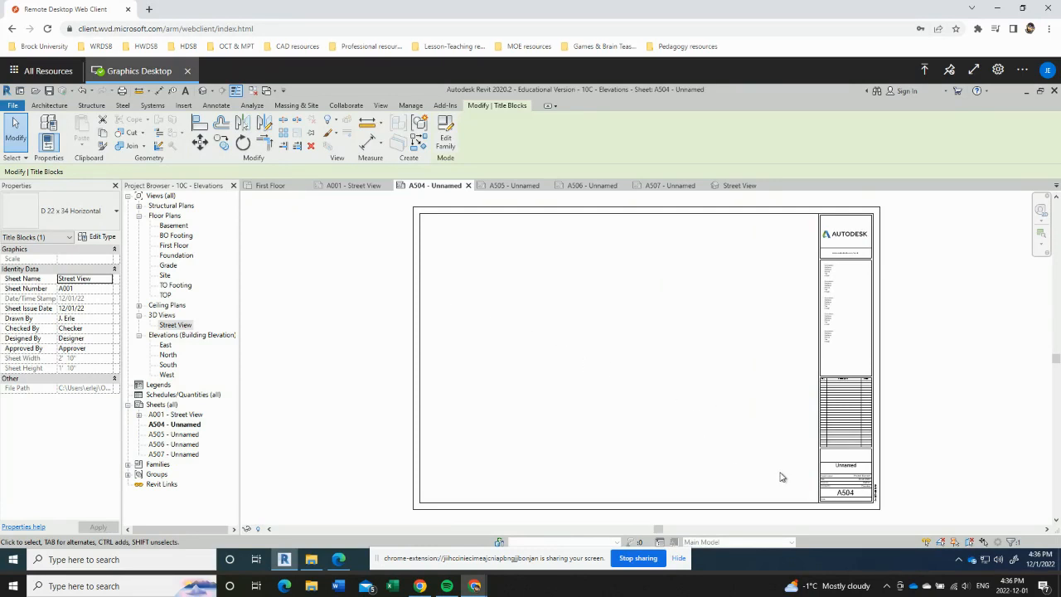
{"action": "scroll", "coordinate": [840, 491], "scroll_direction": "up", "scroll_amount": 5}
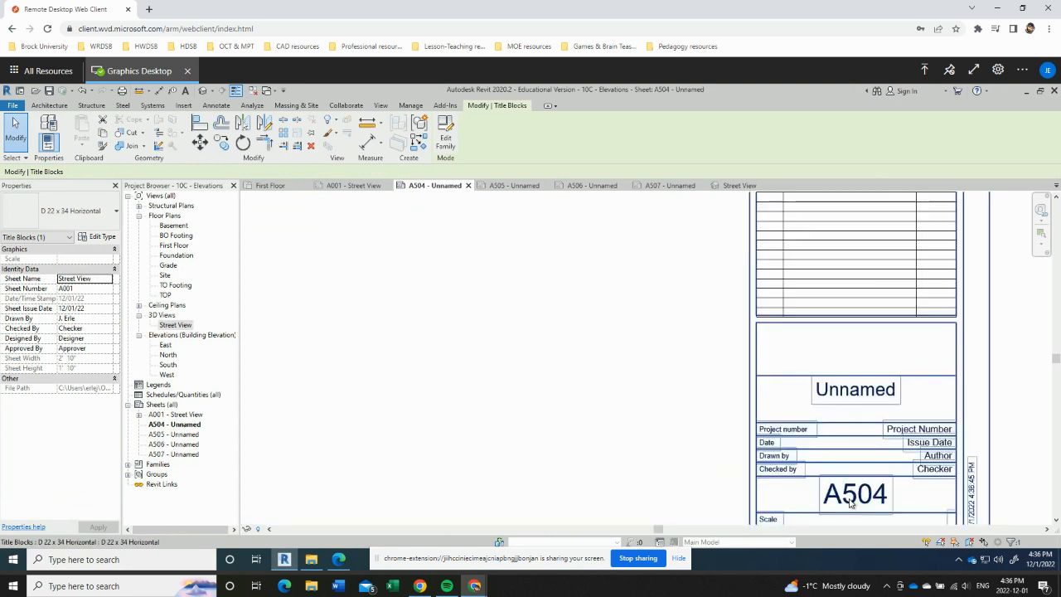
{"action": "left_click", "coordinate": [847, 496]}
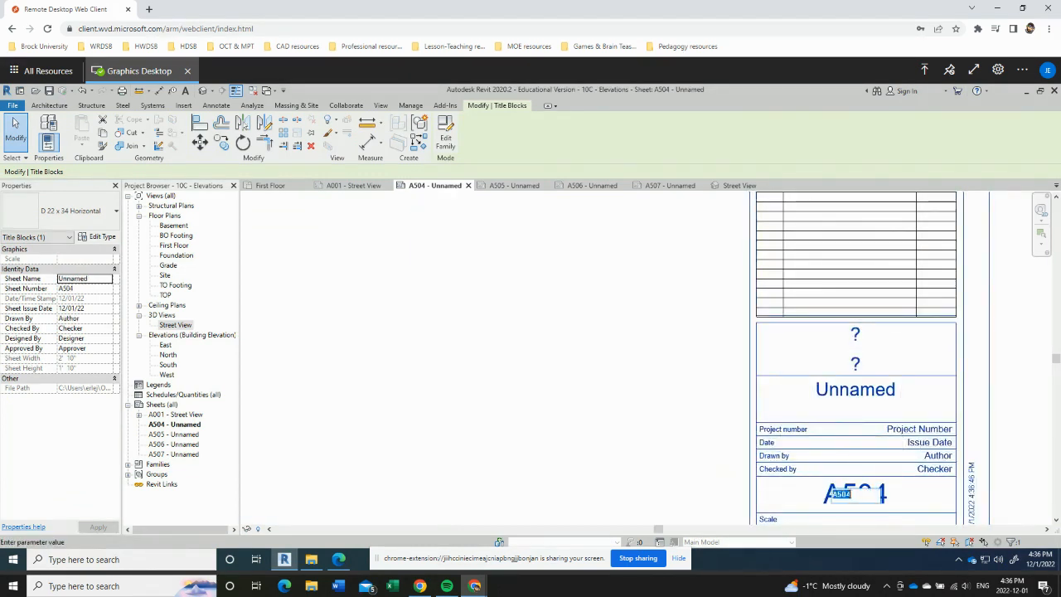
{"action": "type", "text": "A101"}
{"action": "key", "text": "Return"}
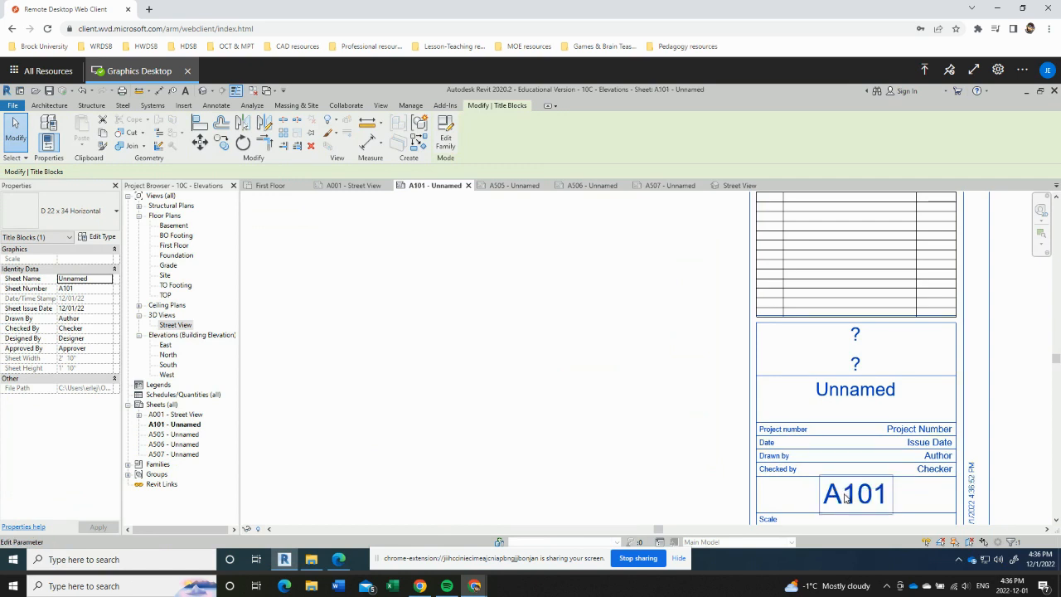
{"action": "left_click", "coordinate": [855, 396]}
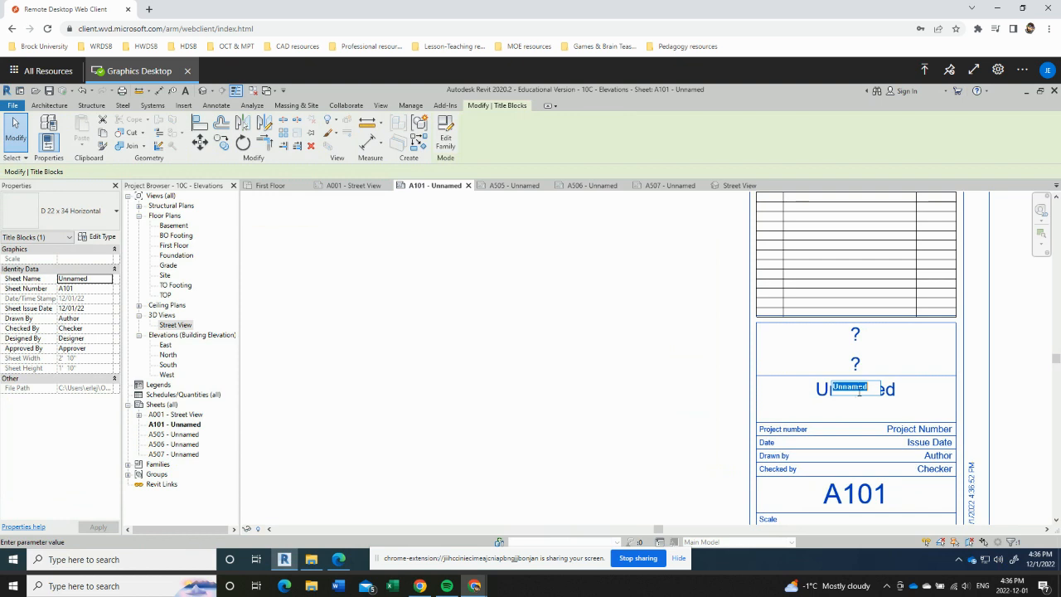
{"action": "type", "text": "Basement Floor Plan"}
{"action": "key", "text": "Return"}
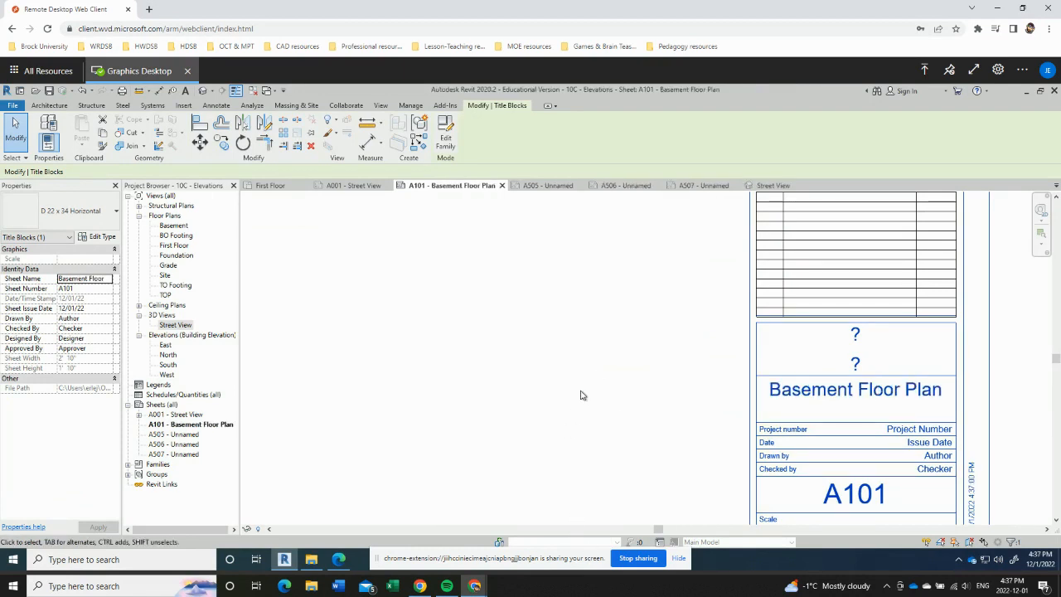
Place the Basement floor plan view near the middle of sheet A101's drawing area.
{"action": "scroll", "coordinate": [584, 396], "scroll_direction": "down", "scroll_amount": 1}
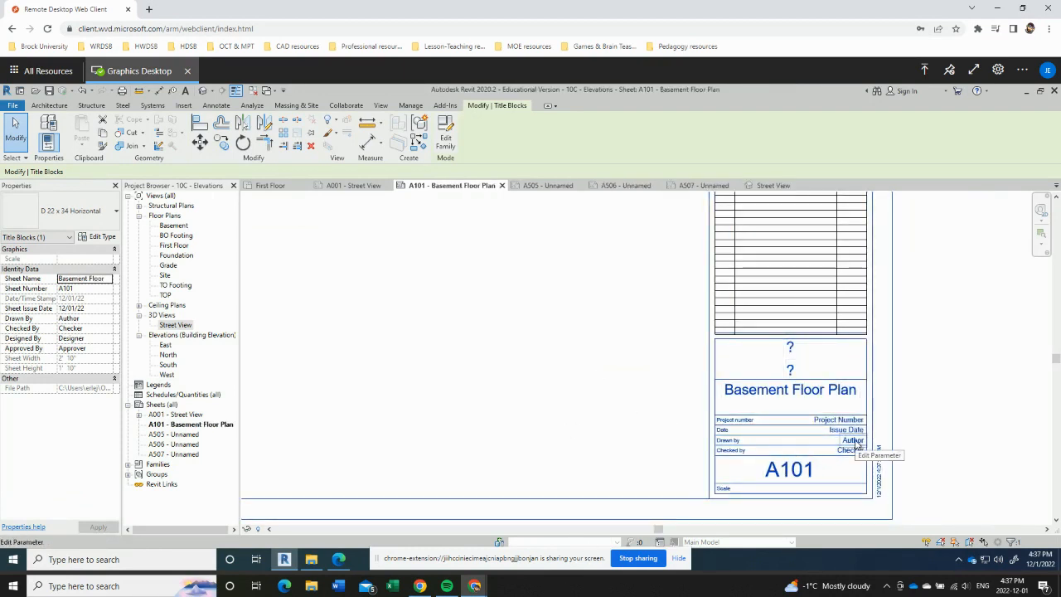
{"action": "scroll", "coordinate": [651, 429], "scroll_direction": "down", "scroll_amount": 2}
{"action": "scroll", "coordinate": [429, 395], "scroll_direction": "down", "scroll_amount": 1}
{"action": "middle_click_drag", "start_coordinate": [411, 379], "coordinate": [587, 451]}
{"action": "scroll", "coordinate": [555, 370], "scroll_direction": "down", "scroll_amount": 1}
{"action": "middle_click_drag", "start_coordinate": [552, 362], "coordinate": [511, 369]}
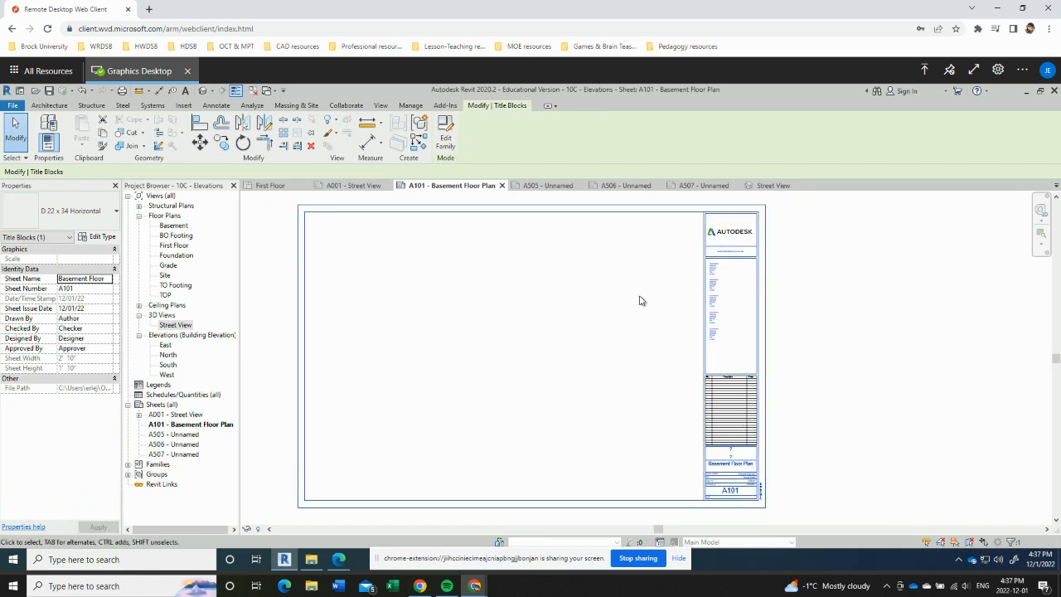
{"action": "left_click", "coordinate": [173, 226]}
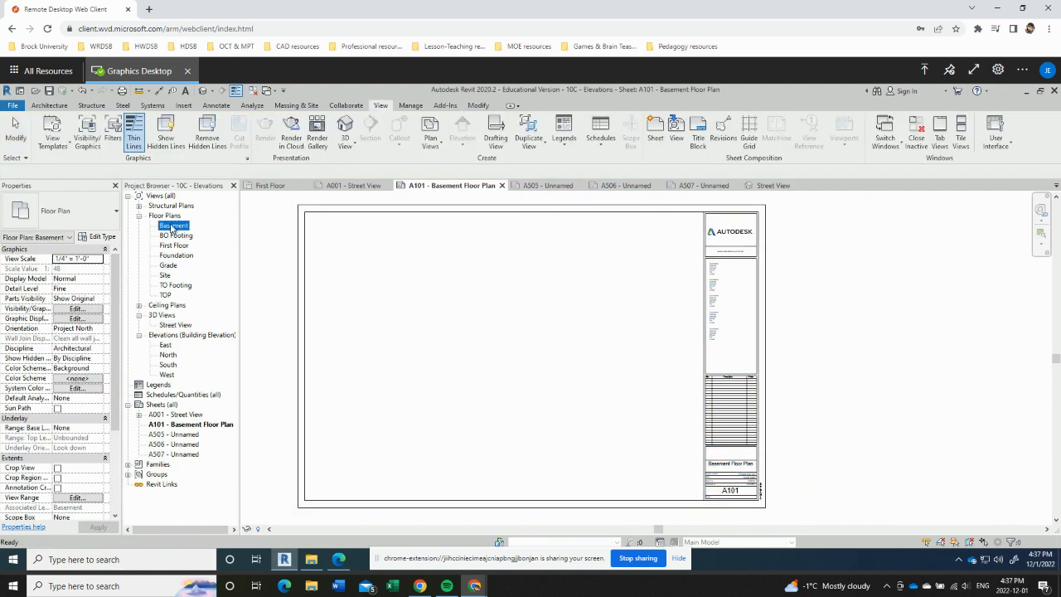
{"action": "left_click_drag", "start_coordinate": [173, 228], "coordinate": [471, 323]}
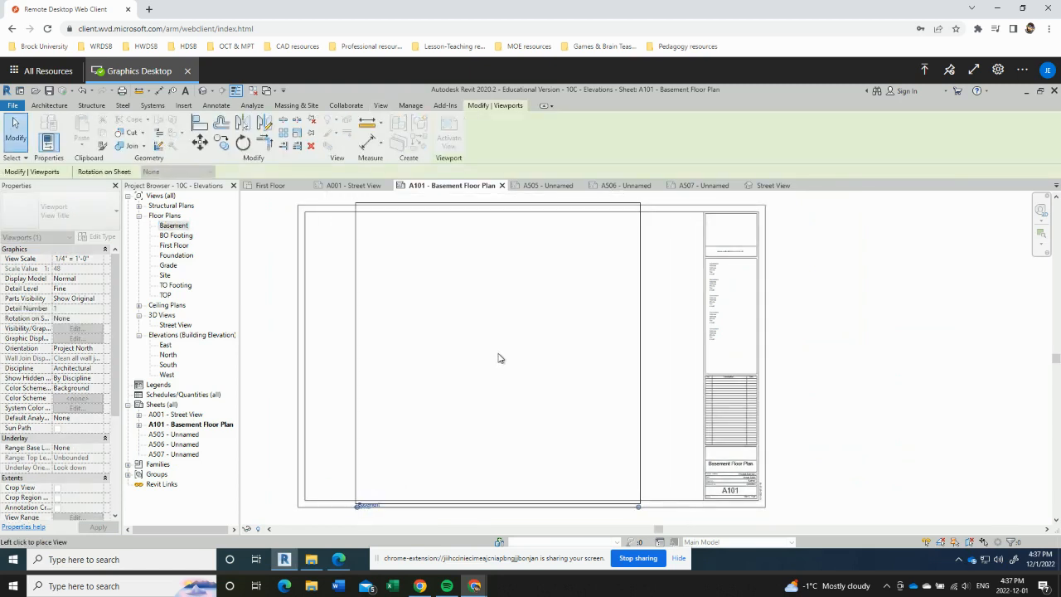
{"action": "left_click", "coordinate": [499, 356]}
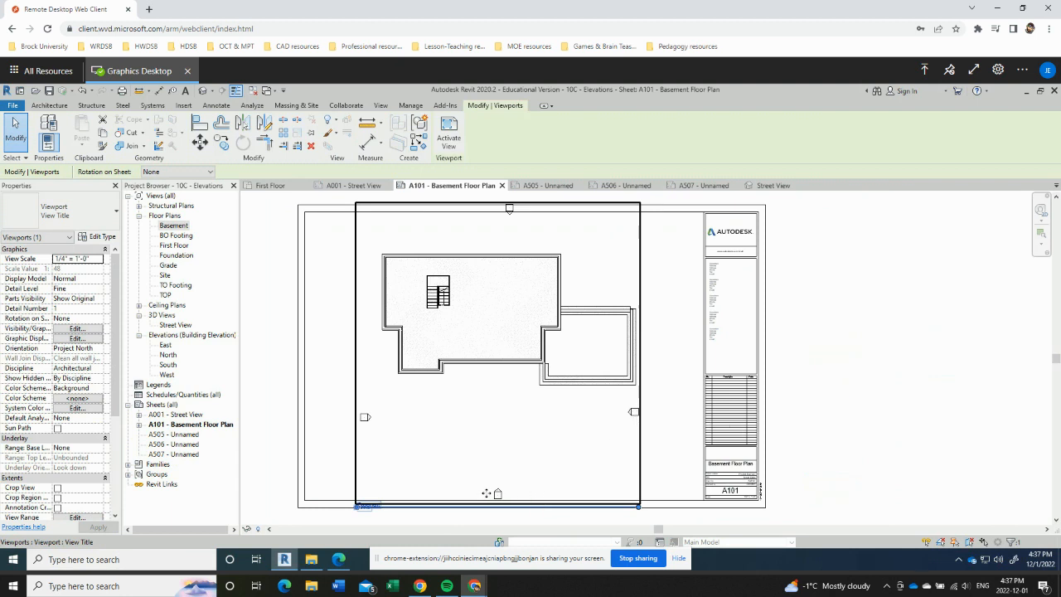
{"action": "left_click", "coordinate": [877, 325]}
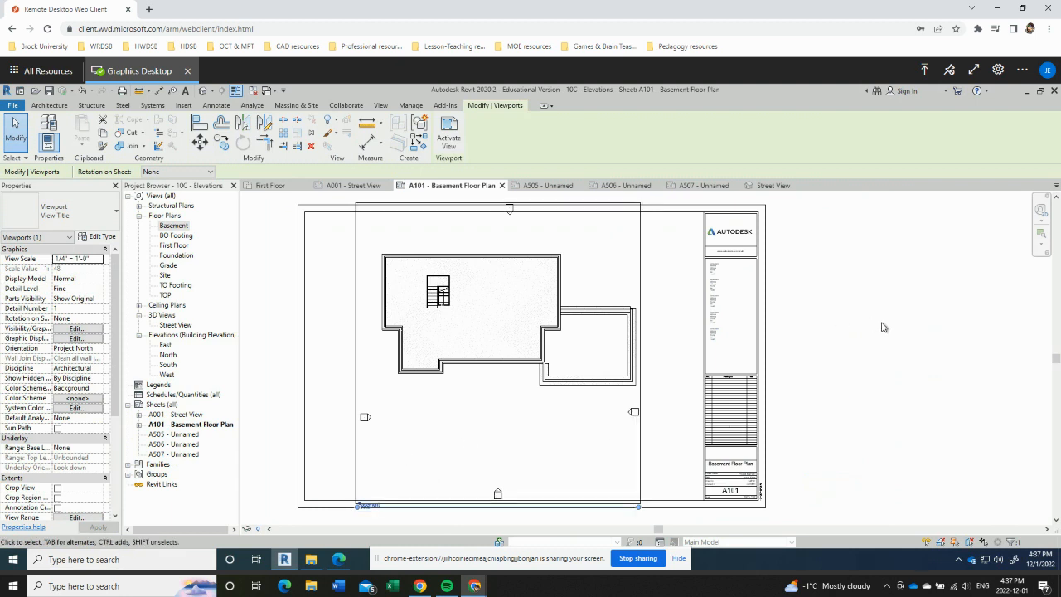
{"action": "left_click", "coordinate": [883, 327]}
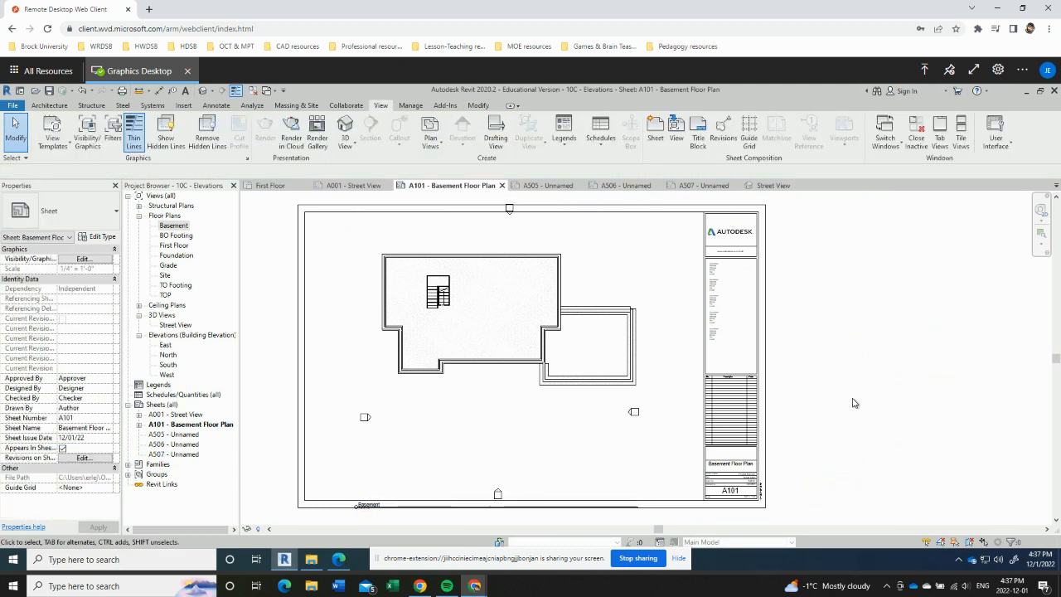
Hide the elevation marker category in the Basement view on sheet A101, and move the view title up to just below the plan.
{"action": "double_click", "coordinate": [446, 368]}
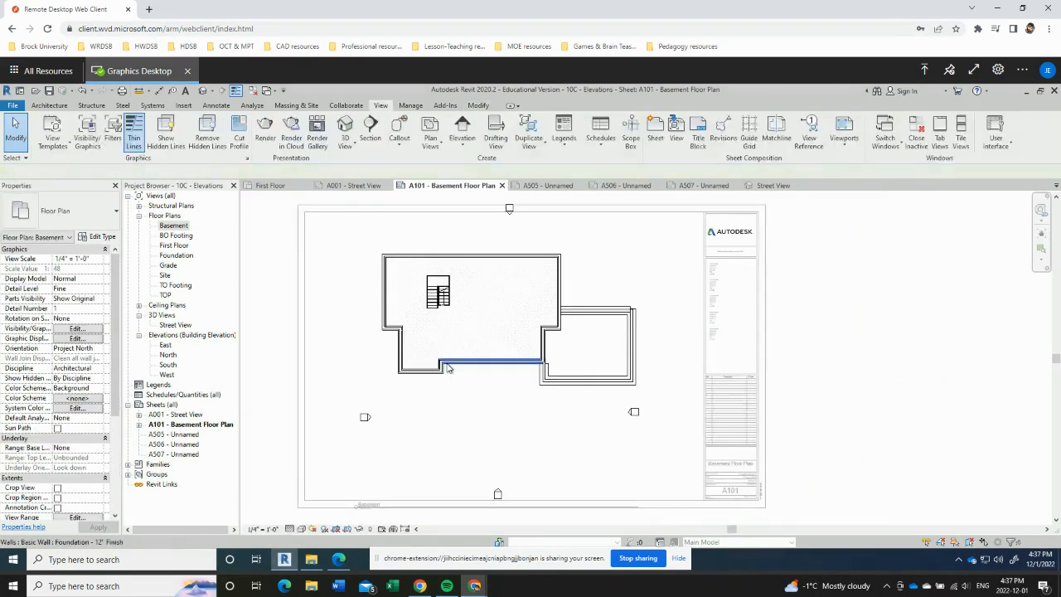
{"action": "left_click", "coordinate": [364, 419]}
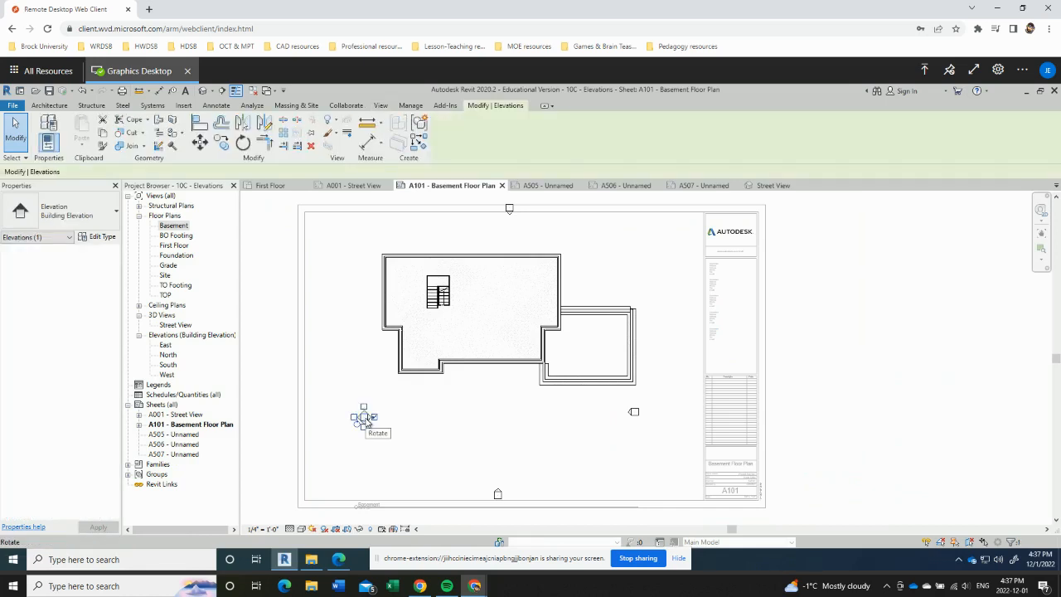
{"action": "right_click", "coordinate": [365, 419]}
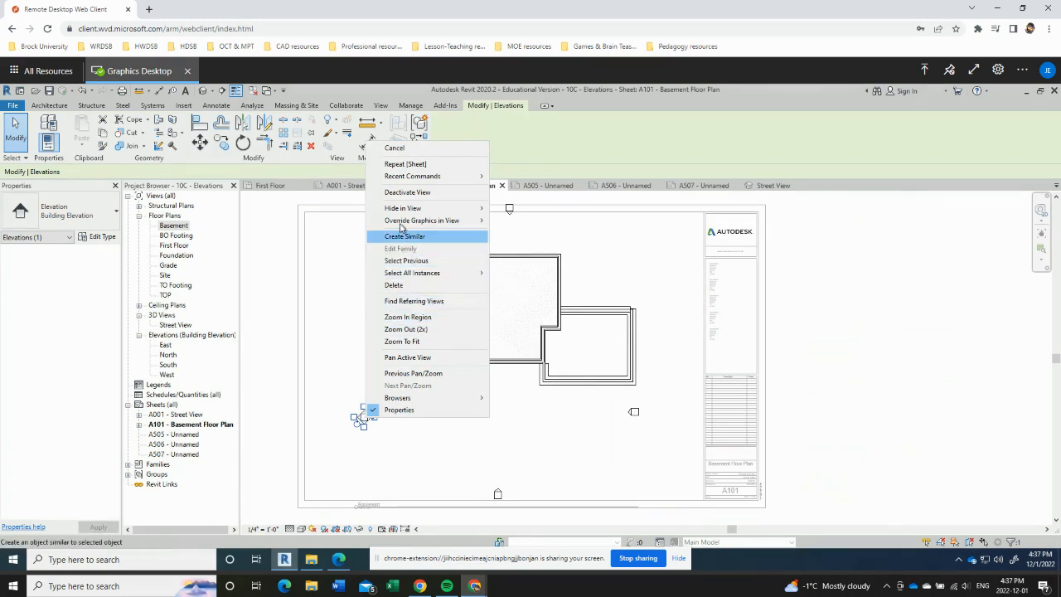
{"action": "mouse_move", "coordinate": [402, 211]}
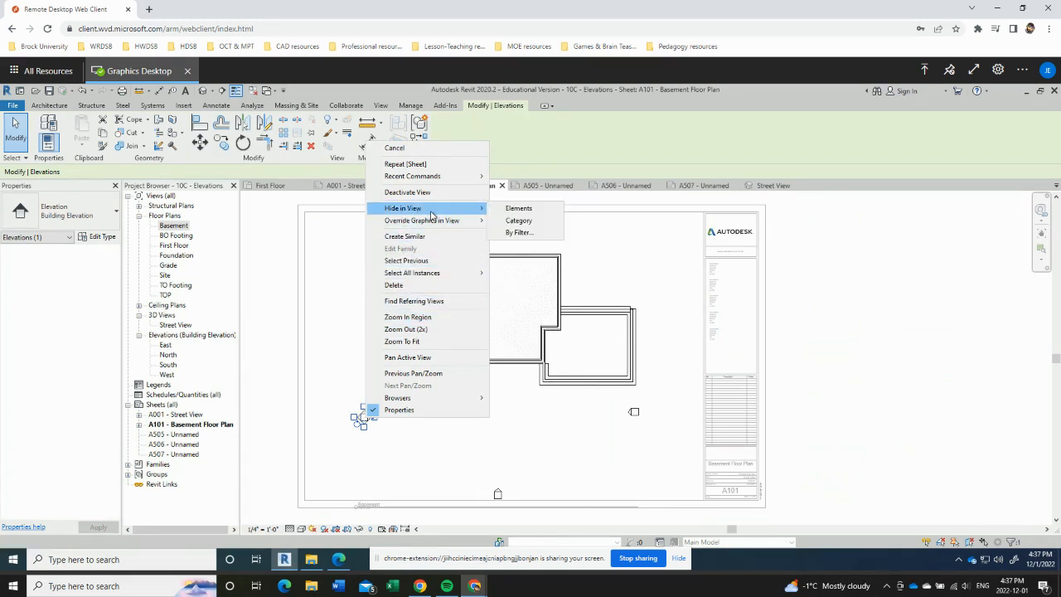
{"action": "left_click", "coordinate": [520, 221]}
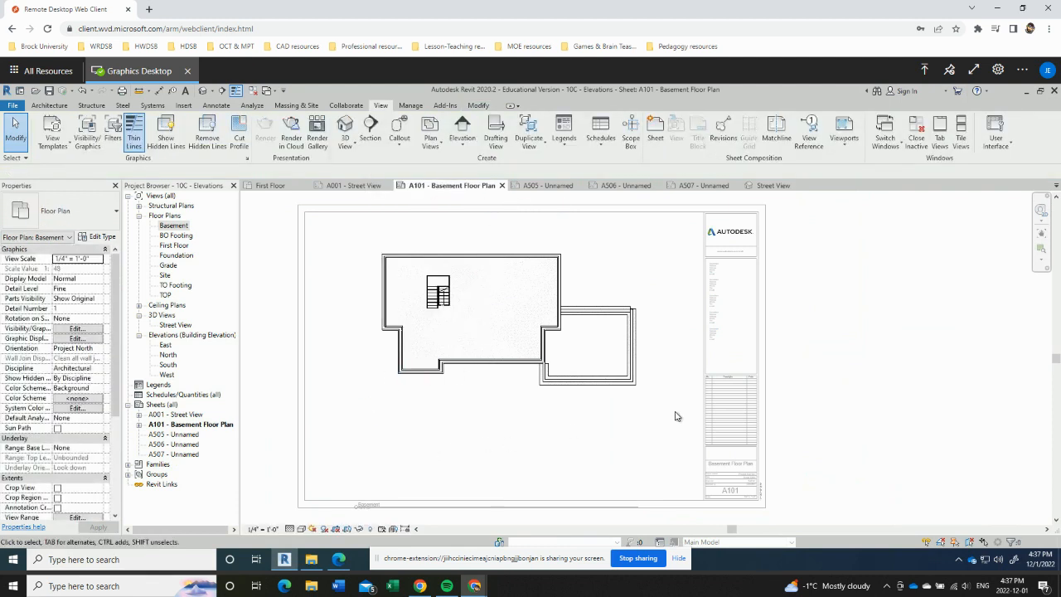
{"action": "double_click", "coordinate": [826, 382]}
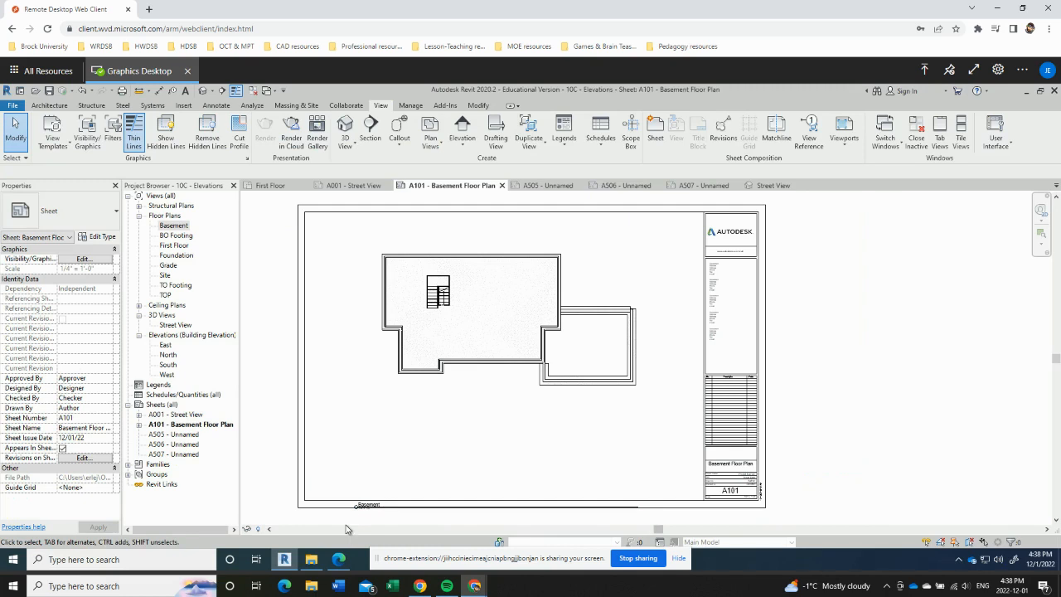
{"action": "left_click_drag", "start_coordinate": [357, 509], "coordinate": [370, 409]}
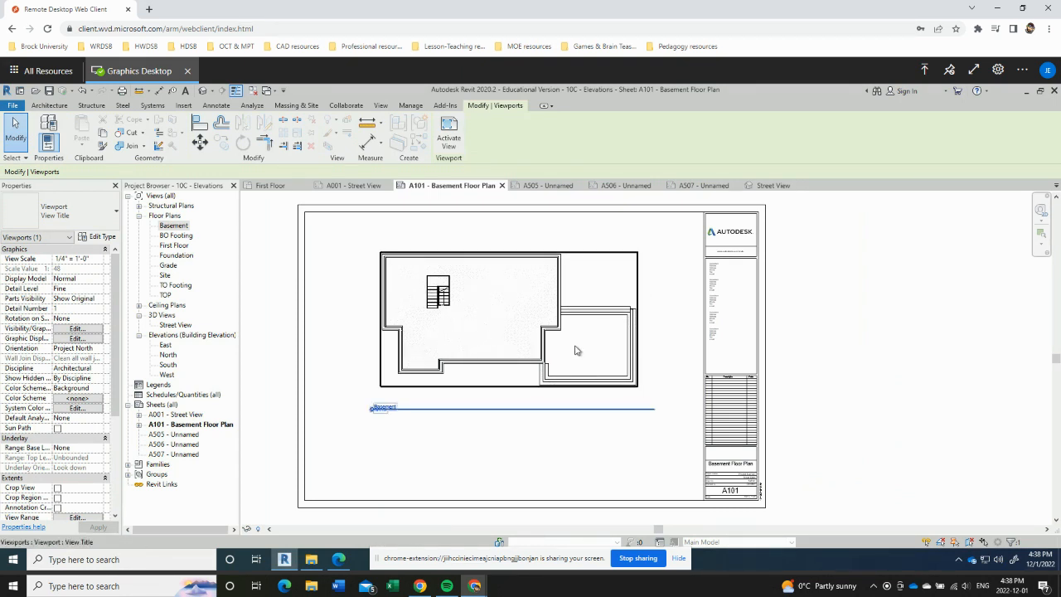
{"action": "left_click", "coordinate": [856, 357]}
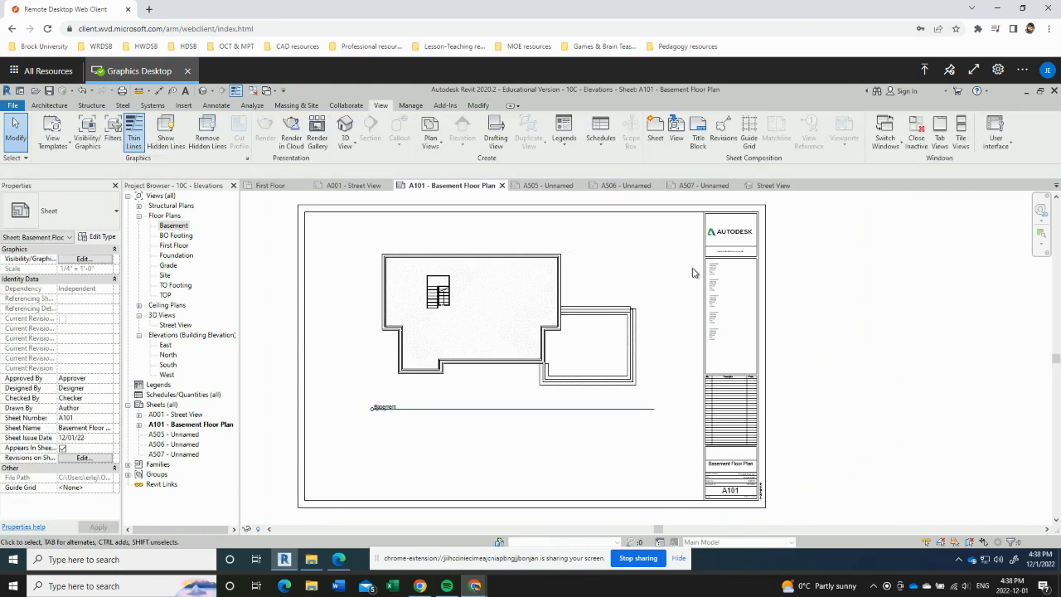
Place the First Floor plan view near the middle of sheet A505's drawing area.
{"action": "left_click", "coordinate": [553, 190]}
{"action": "middle_click_drag", "start_coordinate": [966, 390], "coordinate": [926, 386]}
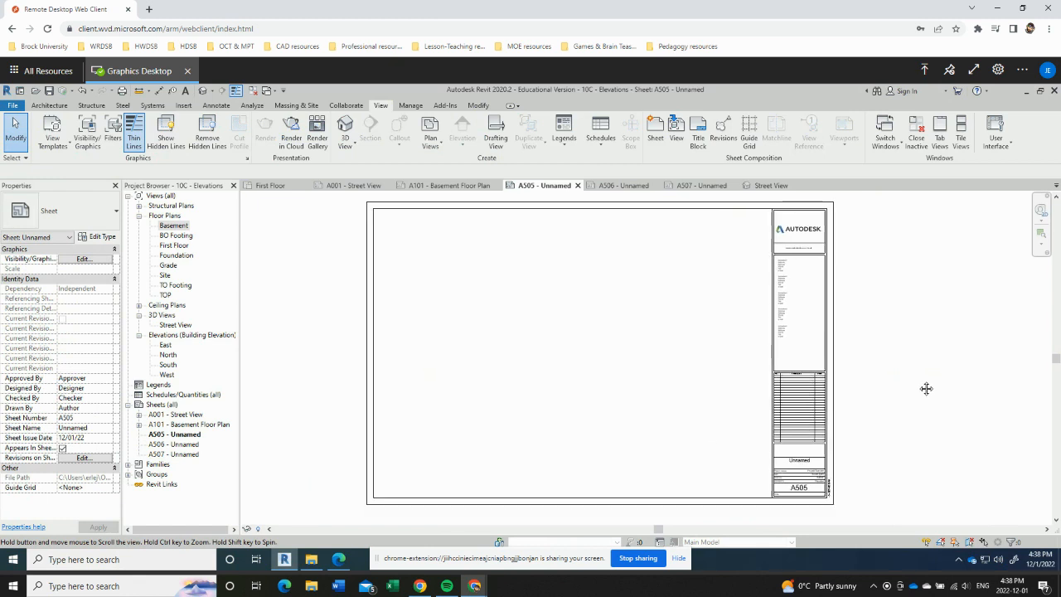
{"action": "left_click", "coordinate": [175, 246]}
{"action": "left_click_drag", "start_coordinate": [176, 251], "coordinate": [552, 337]}
{"action": "left_click", "coordinate": [571, 348]}
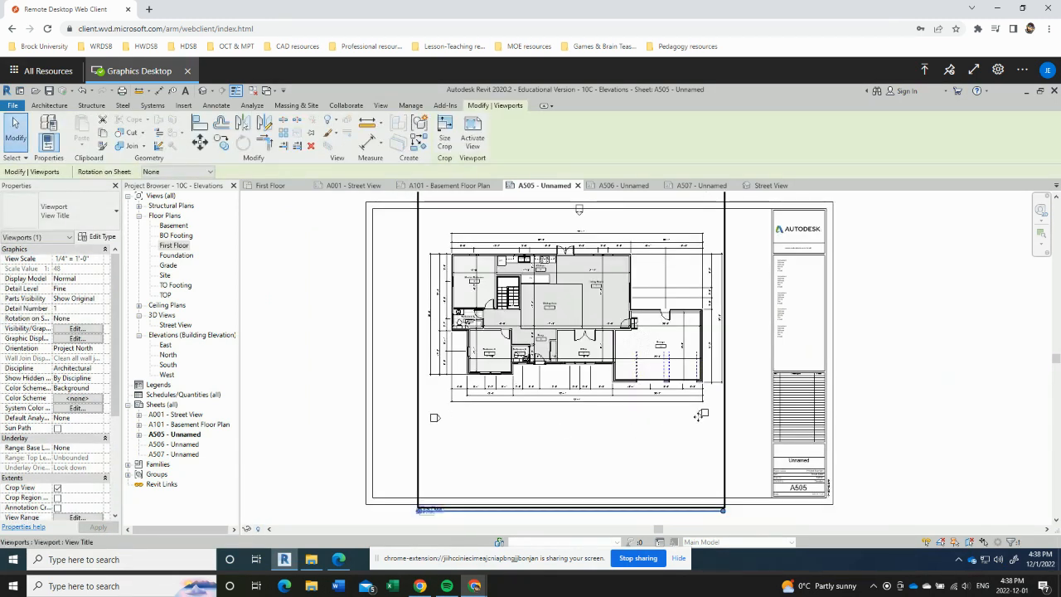
{"action": "left_click", "coordinate": [964, 367]}
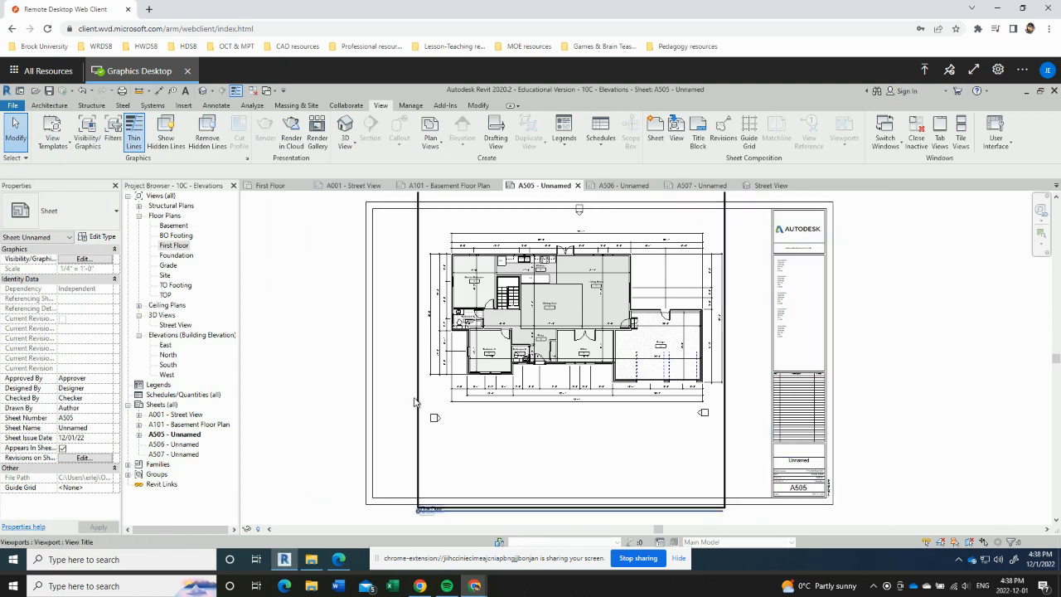
Hide the elevation marker category in the First Floor view on sheet A505, and move the view title up to just below the plan.
{"action": "left_click", "coordinate": [433, 418]}
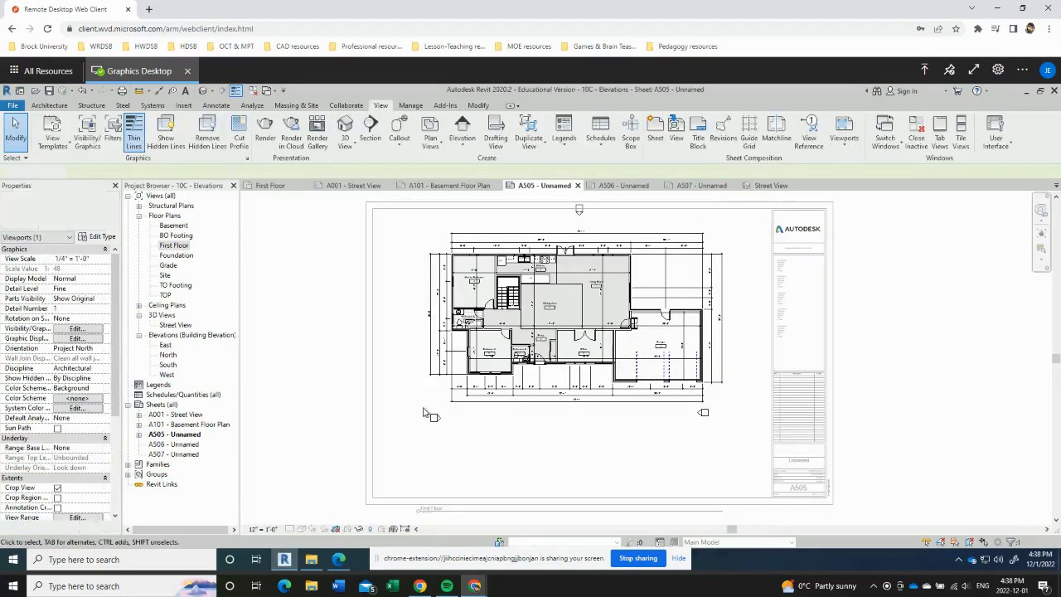
{"action": "key", "text": "Escape"}
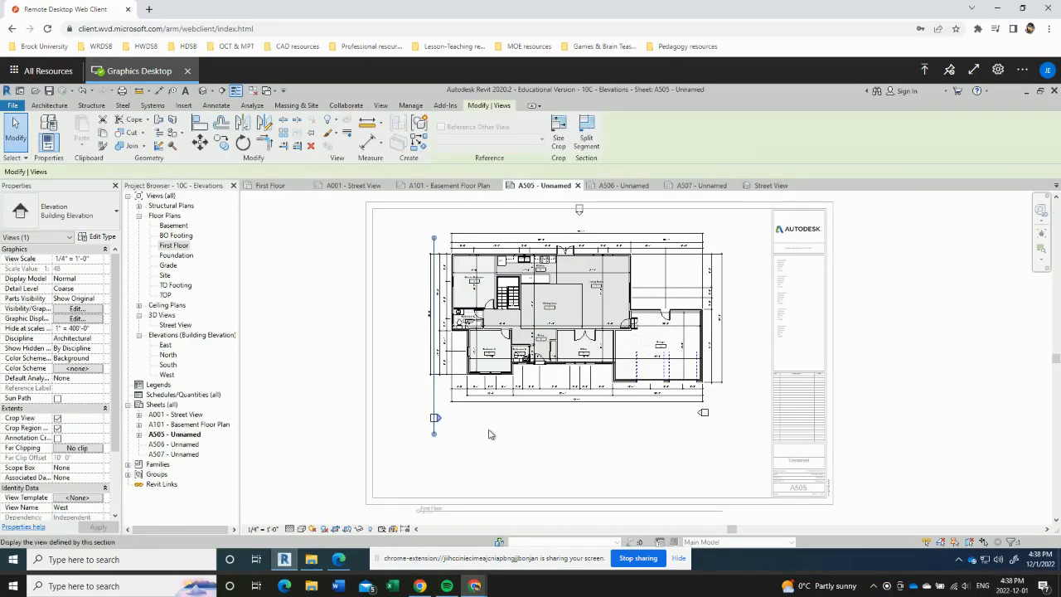
{"action": "left_click", "coordinate": [434, 422]}
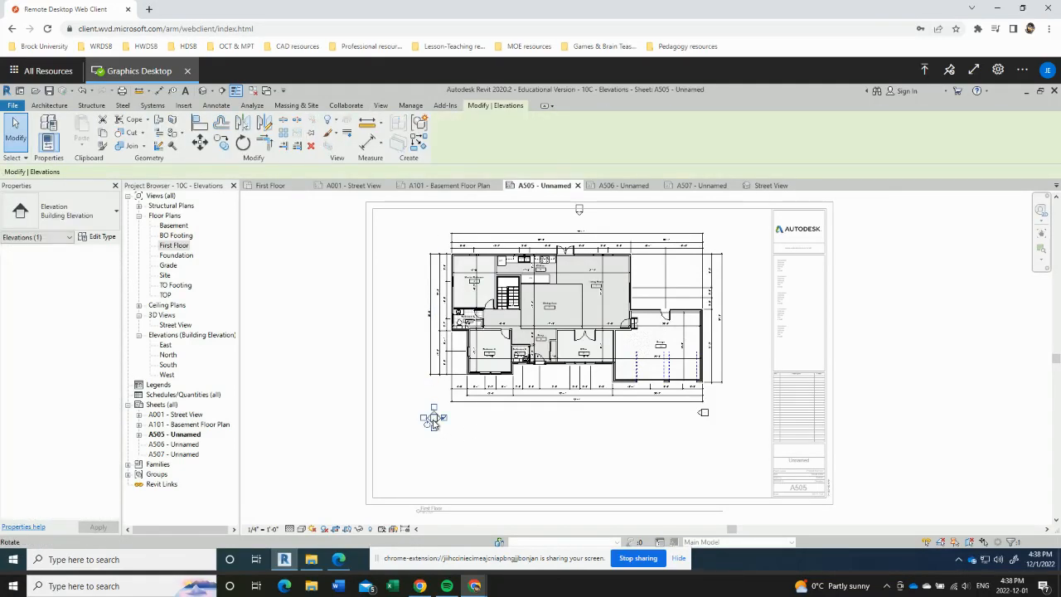
{"action": "right_click", "coordinate": [433, 422]}
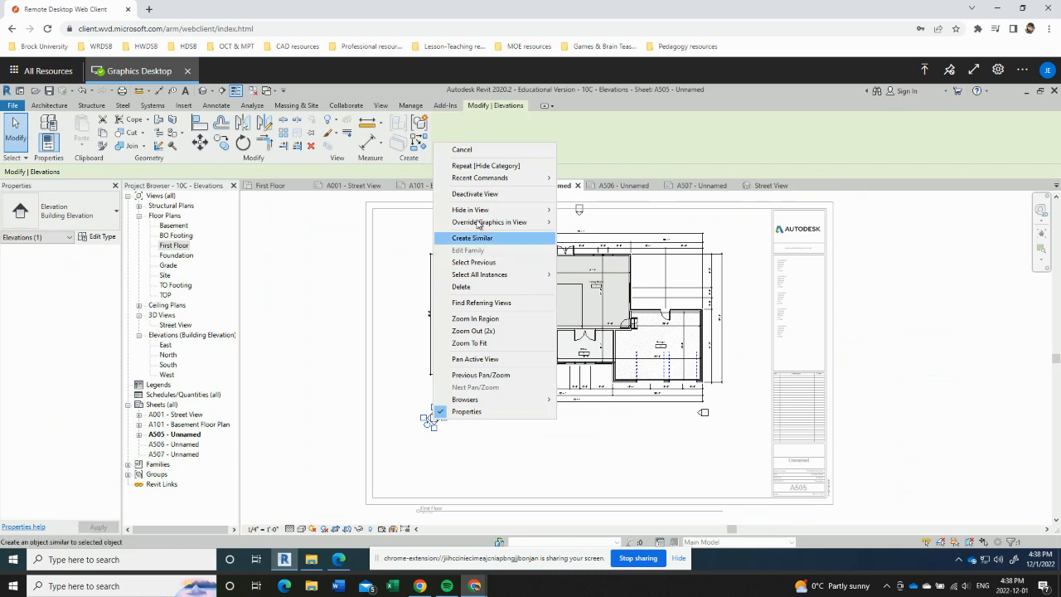
{"action": "mouse_move", "coordinate": [513, 212]}
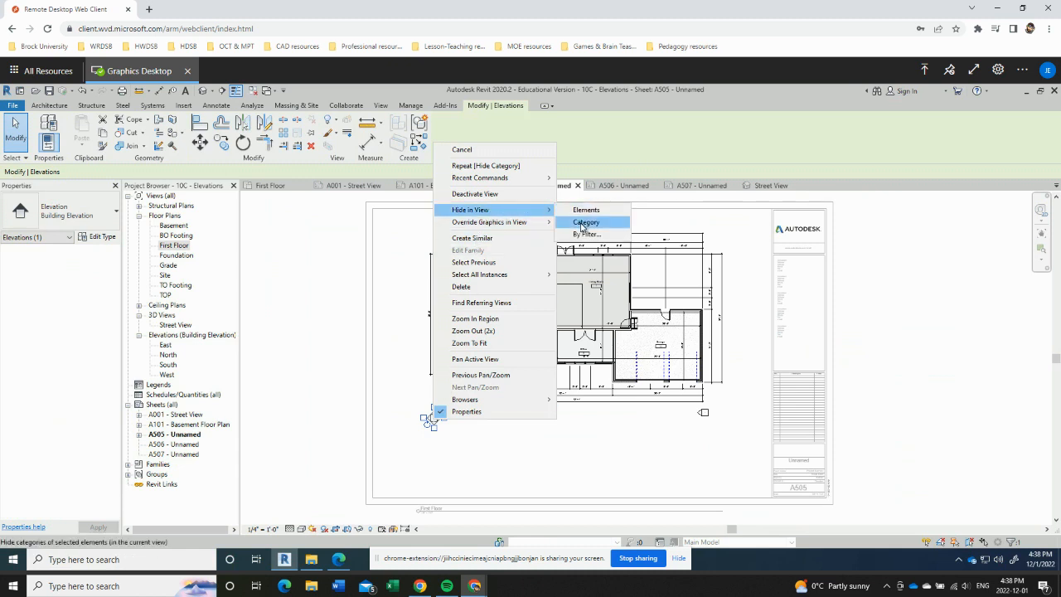
{"action": "left_click", "coordinate": [584, 223]}
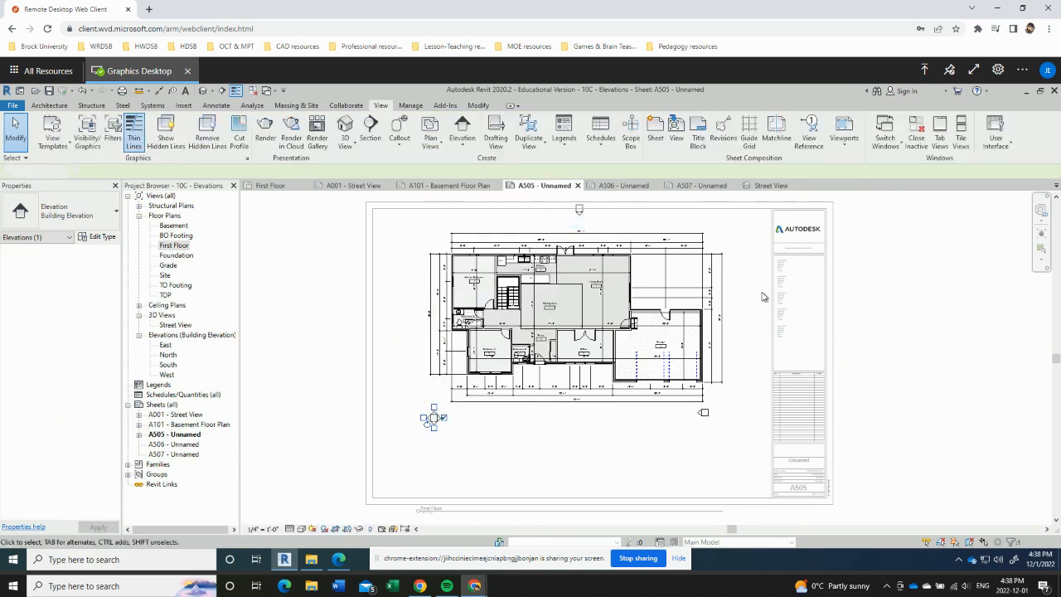
{"action": "double_click", "coordinate": [961, 375]}
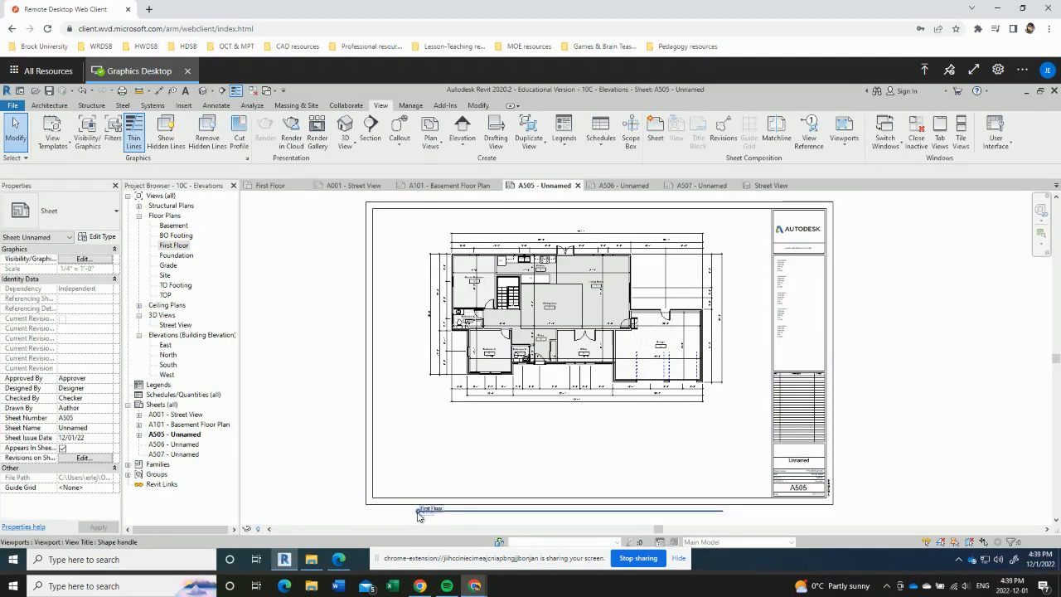
{"action": "left_click_drag", "start_coordinate": [419, 515], "coordinate": [427, 415]}
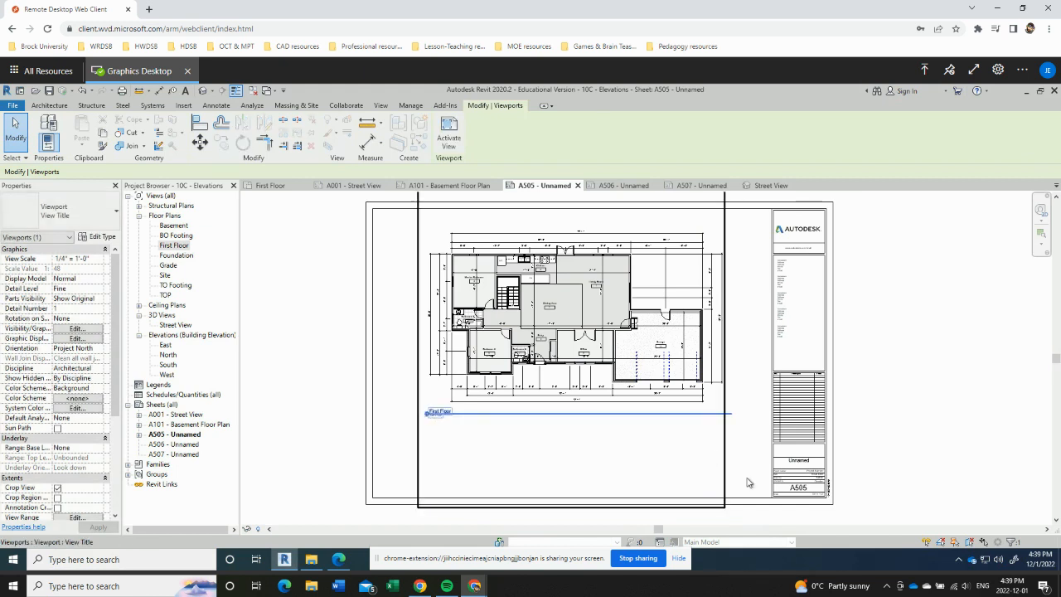
Renumber sheet A505 as A201 and name it First Floor Plan in its title block.
{"action": "scroll", "coordinate": [808, 465], "scroll_direction": "up", "scroll_amount": 2}
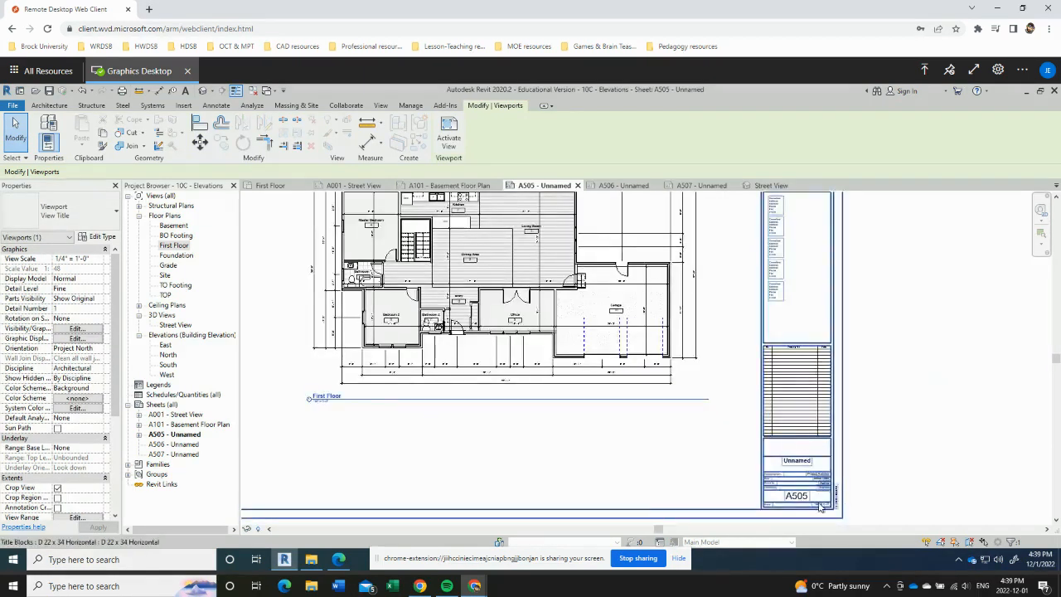
{"action": "middle_click_drag", "start_coordinate": [917, 490], "coordinate": [897, 459]}
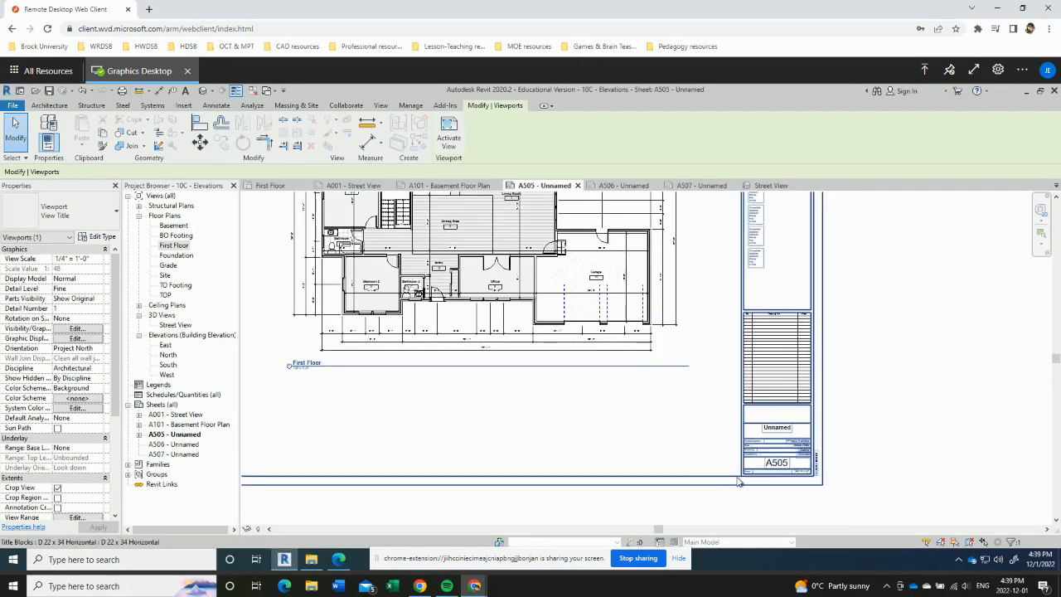
{"action": "left_click", "coordinate": [778, 467]}
{"action": "left_click", "coordinate": [776, 464]}
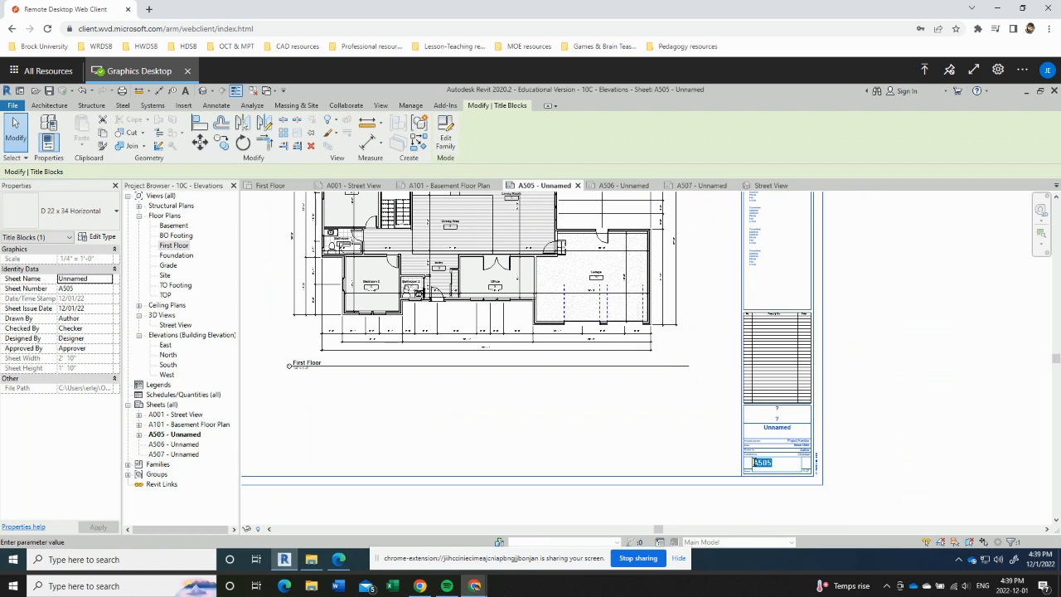
{"action": "key", "text": "BackSpace"}
{"action": "key", "text": "Return"}
{"action": "left_click", "coordinate": [780, 432]}
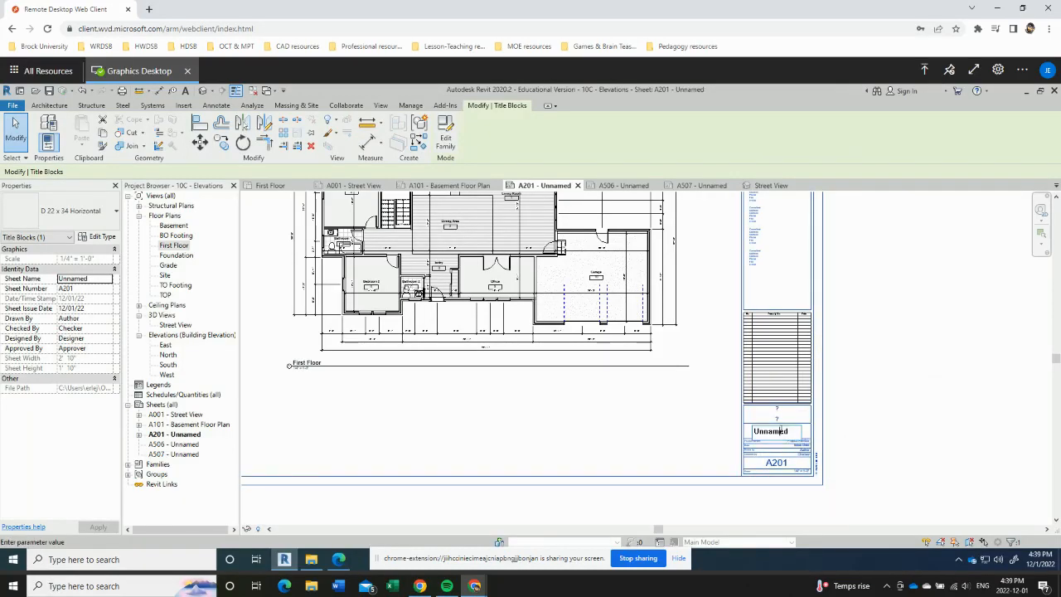
{"action": "key", "text": "ctrl+a"}
{"action": "type", "text": "Fi"}
{"action": "type", "text": "rst Floor"}
{"action": "type", "text": " Plan"}
{"action": "left_click", "coordinate": [940, 333]}
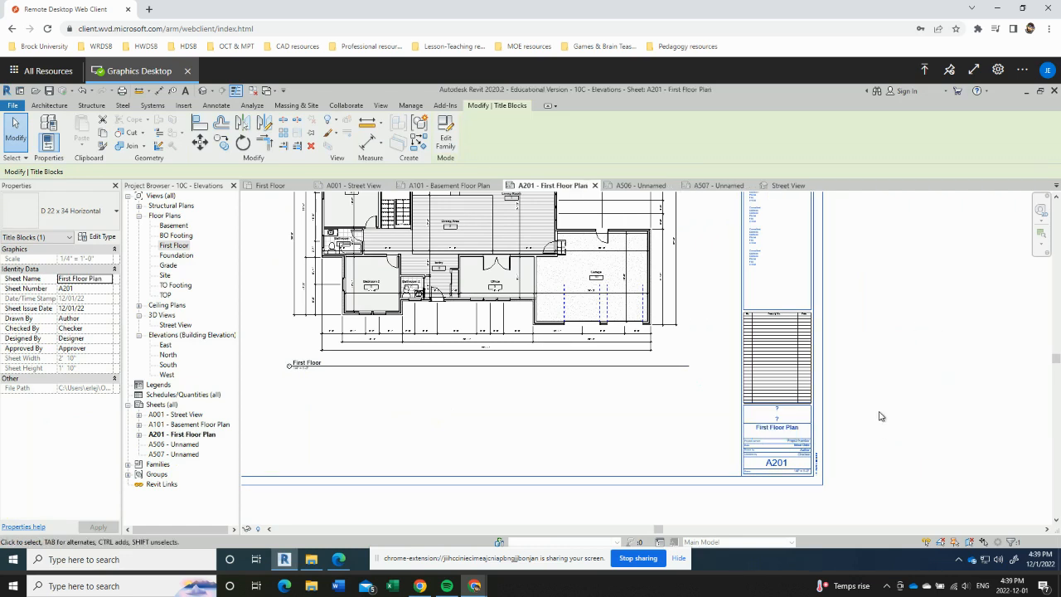
{"action": "middle_click_drag", "start_coordinate": [894, 349], "coordinate": [928, 398]}
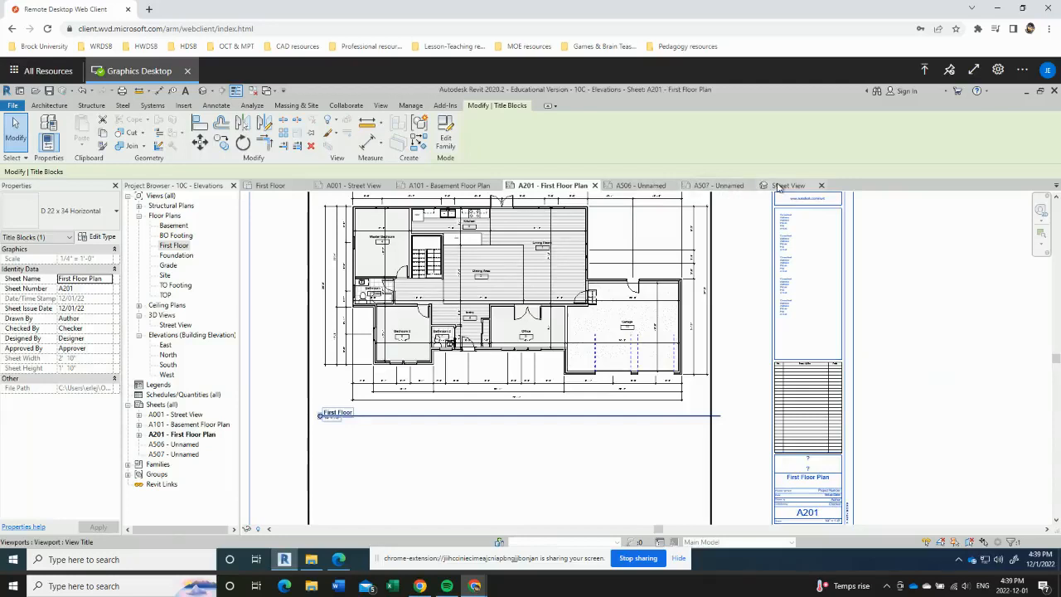
Open sheet A506 and name it North & South Elevations in its title block.
{"action": "double_click", "coordinate": [173, 445]}
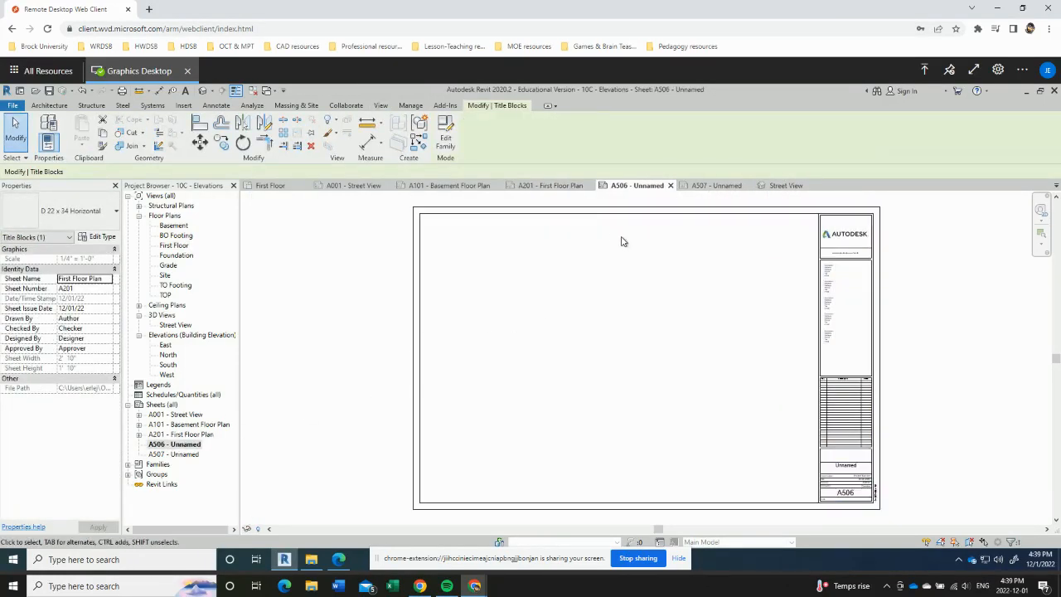
{"action": "left_click", "coordinate": [847, 469]}
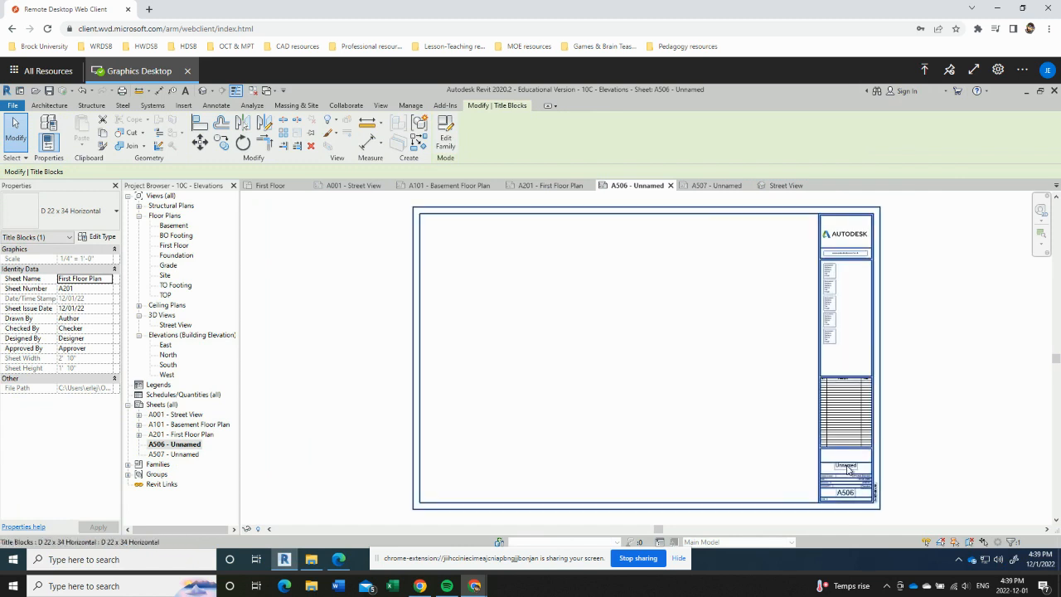
{"action": "scroll", "coordinate": [844, 479], "scroll_direction": "up", "scroll_amount": 8}
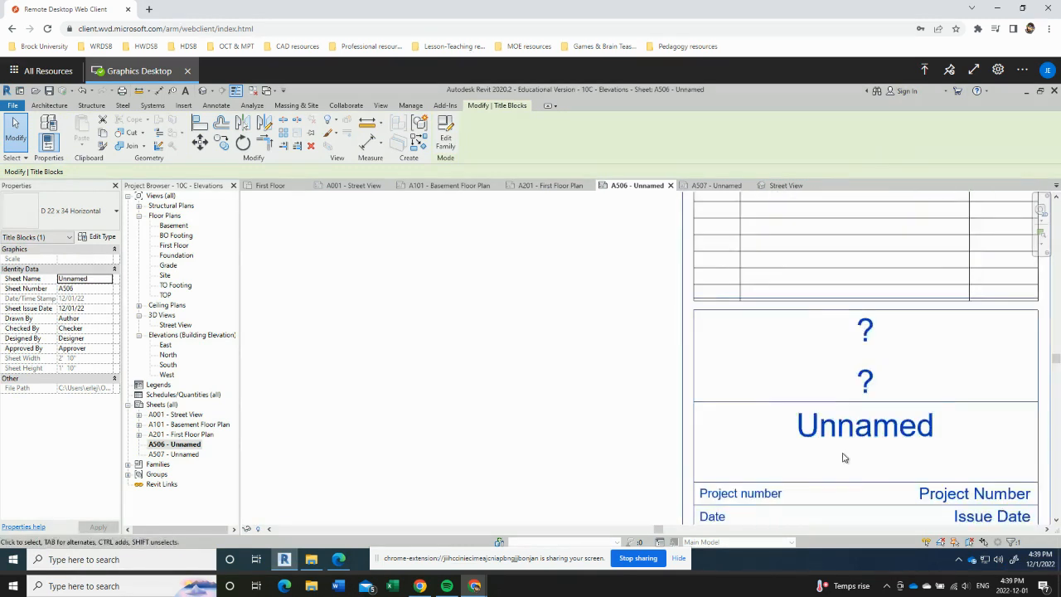
{"action": "scroll", "coordinate": [841, 445], "scroll_direction": "down", "scroll_amount": 3}
{"action": "left_click", "coordinate": [842, 440]}
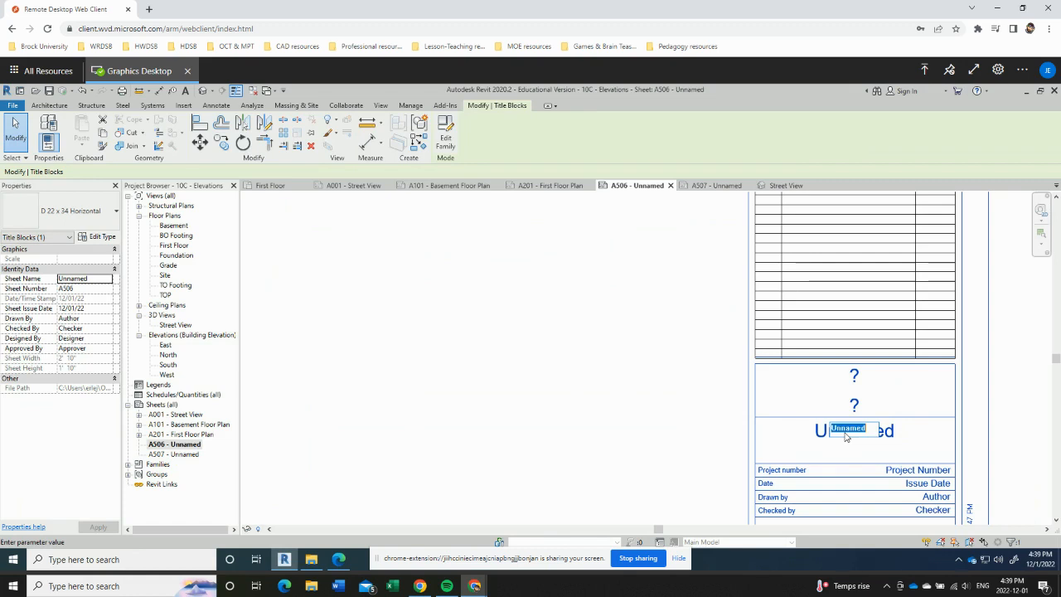
{"action": "type", "text": "North"}
{"action": "type", "text": " & South Elev"}
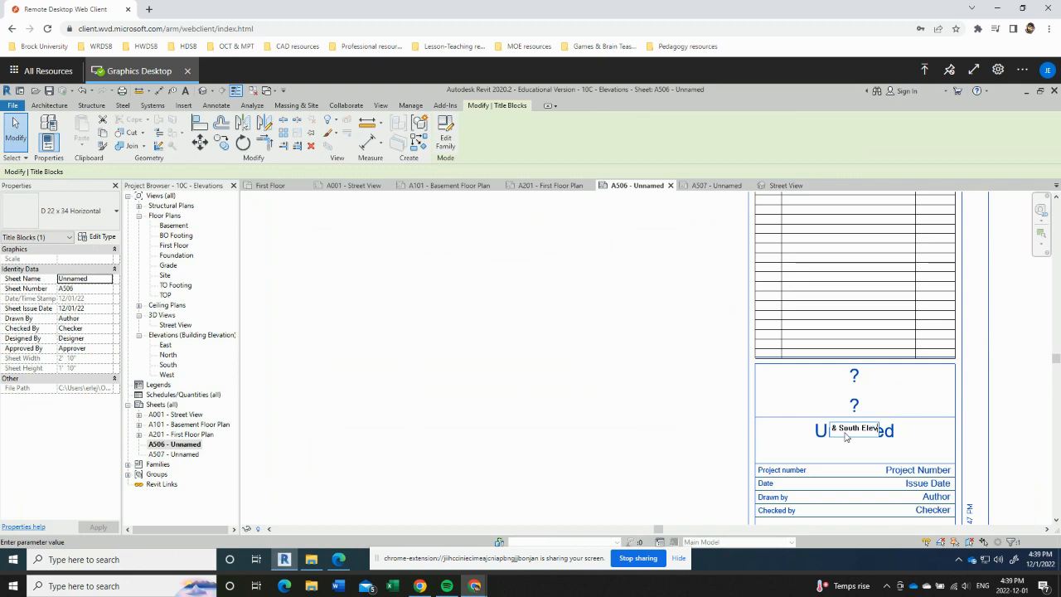
{"action": "type", "text": "ations"}
{"action": "key", "text": "Return"}
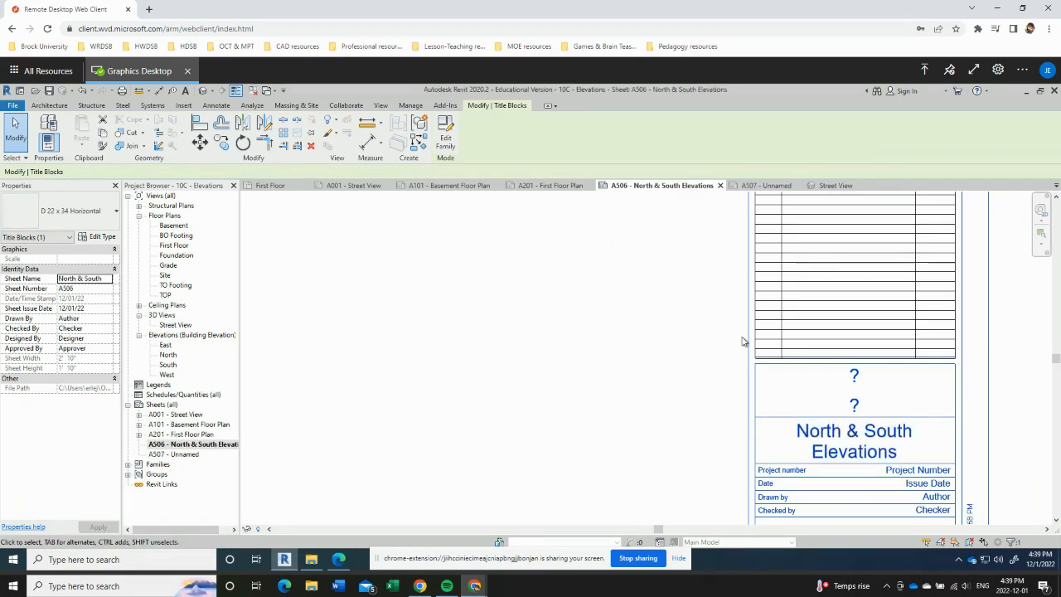
Renumber the North & South Elevations sheet as A301 in its title block.
{"action": "middle_click_drag", "start_coordinate": [1033, 474], "coordinate": [964, 371]}
{"action": "left_click", "coordinate": [819, 415]}
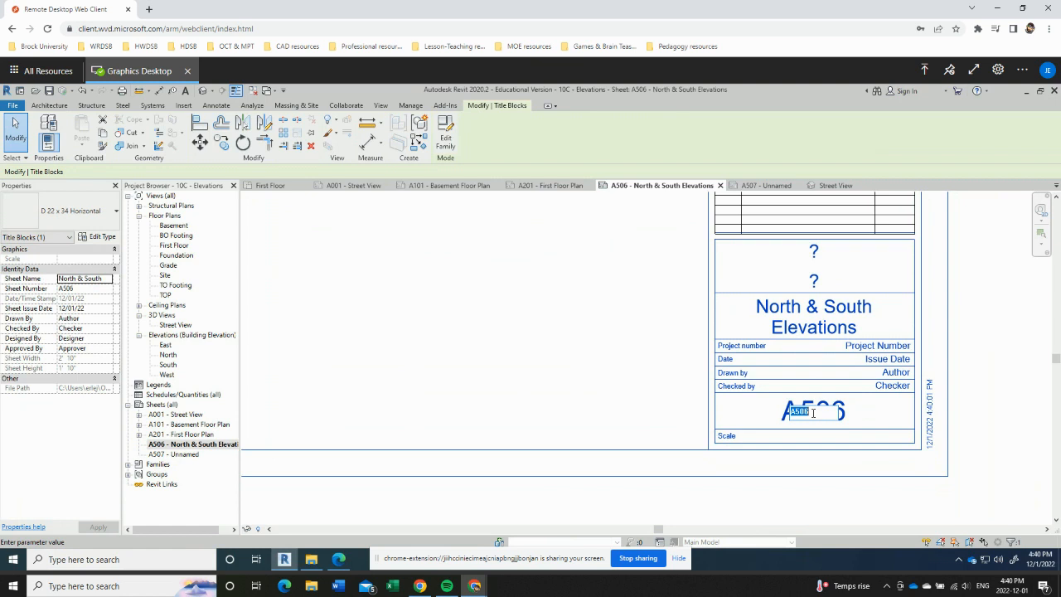
{"action": "type", "text": "A301"}
{"action": "left_click", "coordinate": [1002, 386]}
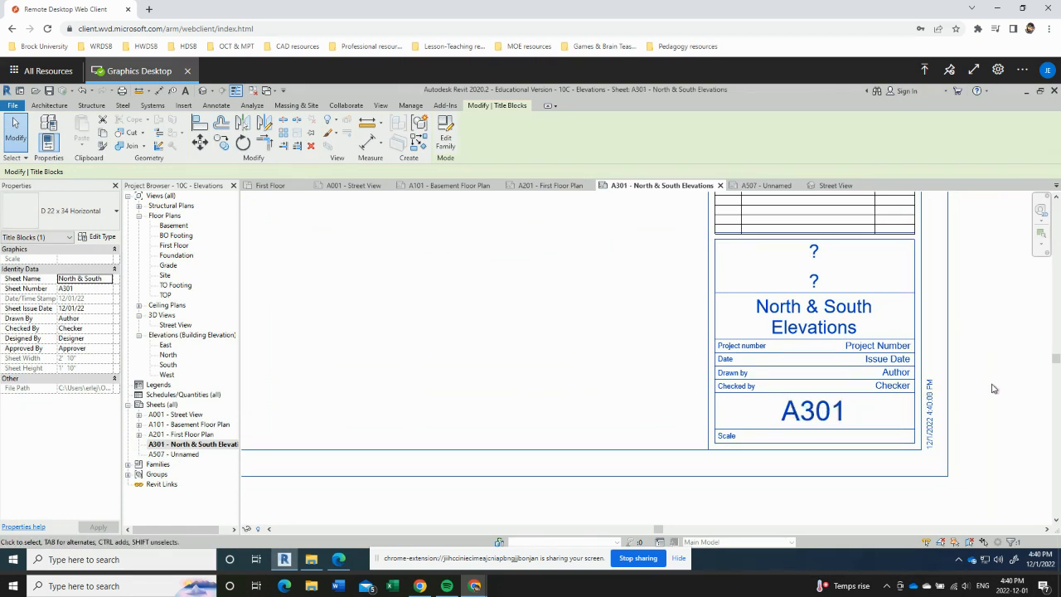
Place the North elevation view in the upper half of sheet A301's drawing area.
{"action": "scroll", "coordinate": [514, 335], "scroll_direction": "down", "scroll_amount": 3}
{"action": "middle_click_drag", "start_coordinate": [538, 382], "coordinate": [647, 447]}
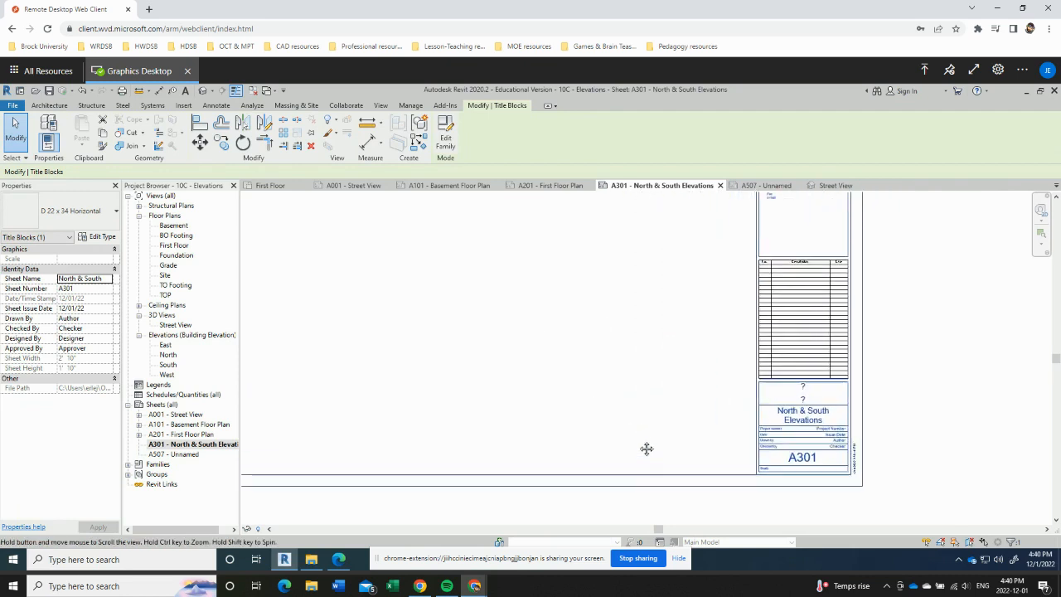
{"action": "scroll", "coordinate": [549, 352], "scroll_direction": "down", "scroll_amount": 3}
{"action": "middle_click_drag", "start_coordinate": [483, 364], "coordinate": [497, 377]}
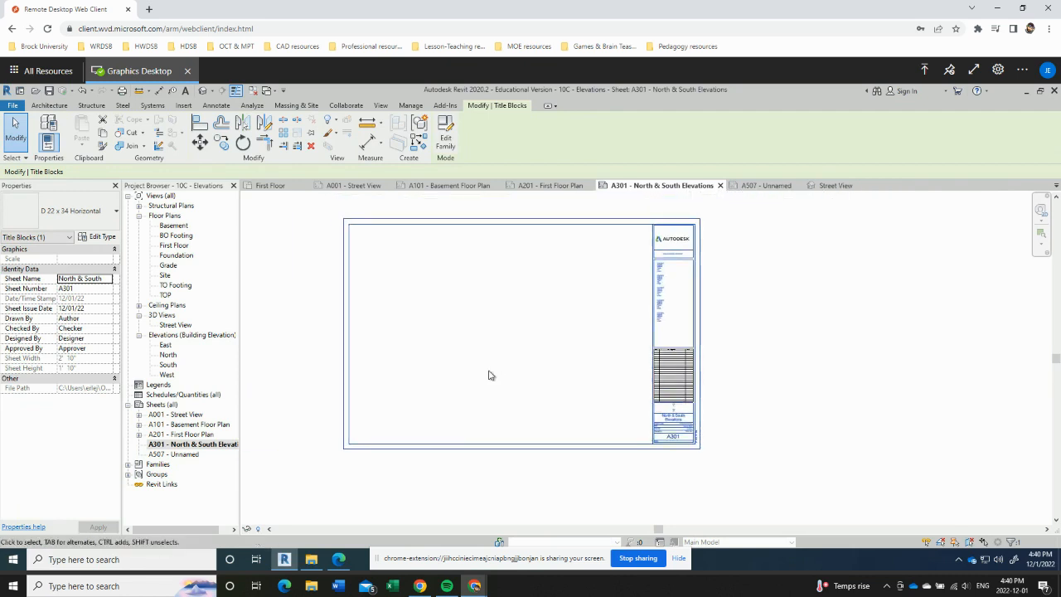
{"action": "left_click", "coordinate": [167, 445]}
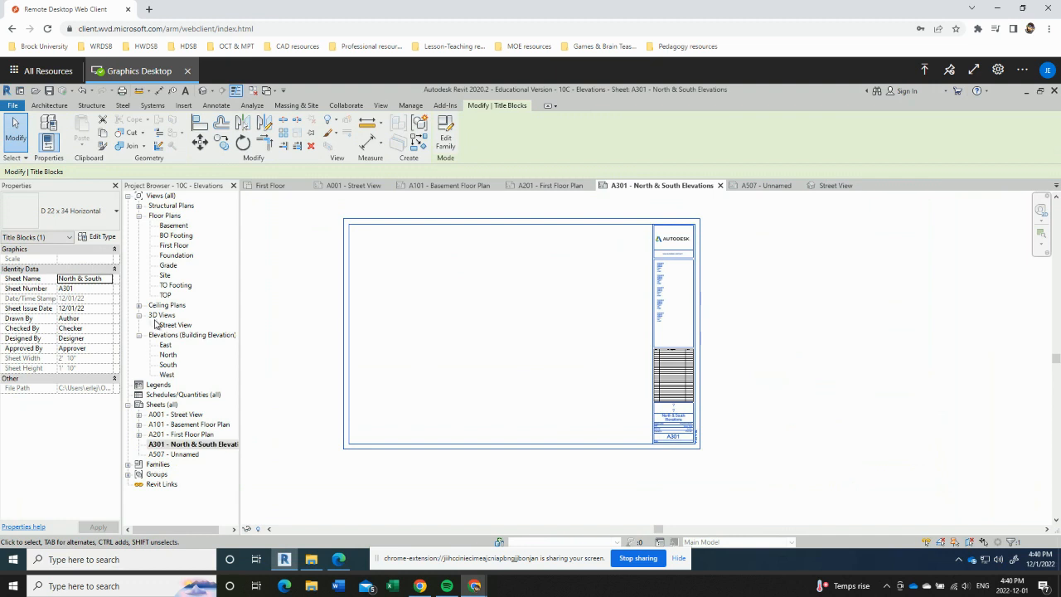
{"action": "left_click", "coordinate": [167, 355]}
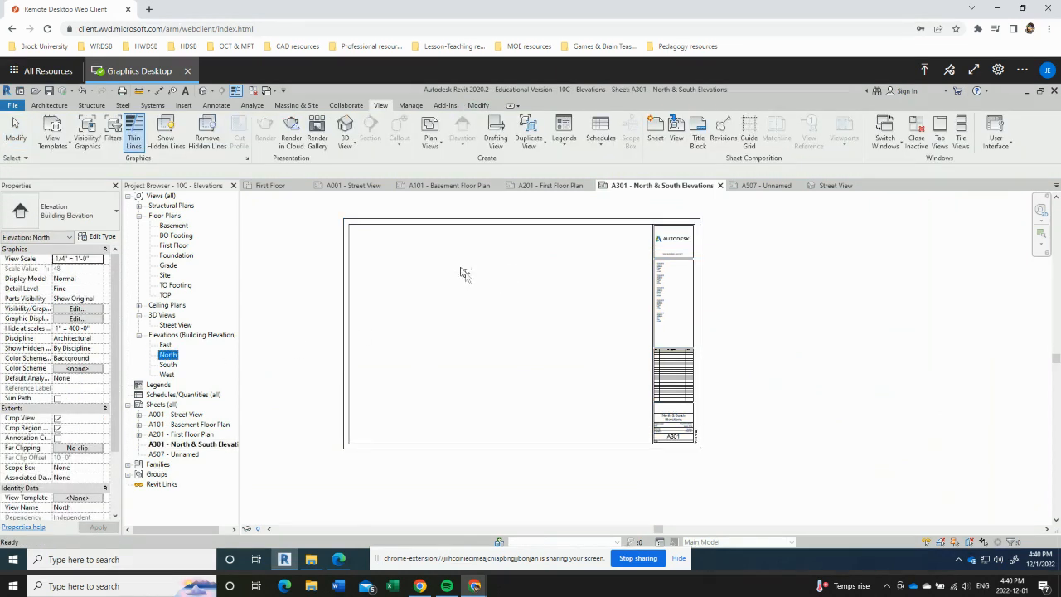
{"action": "left_click_drag", "start_coordinate": [462, 272], "coordinate": [465, 274]}
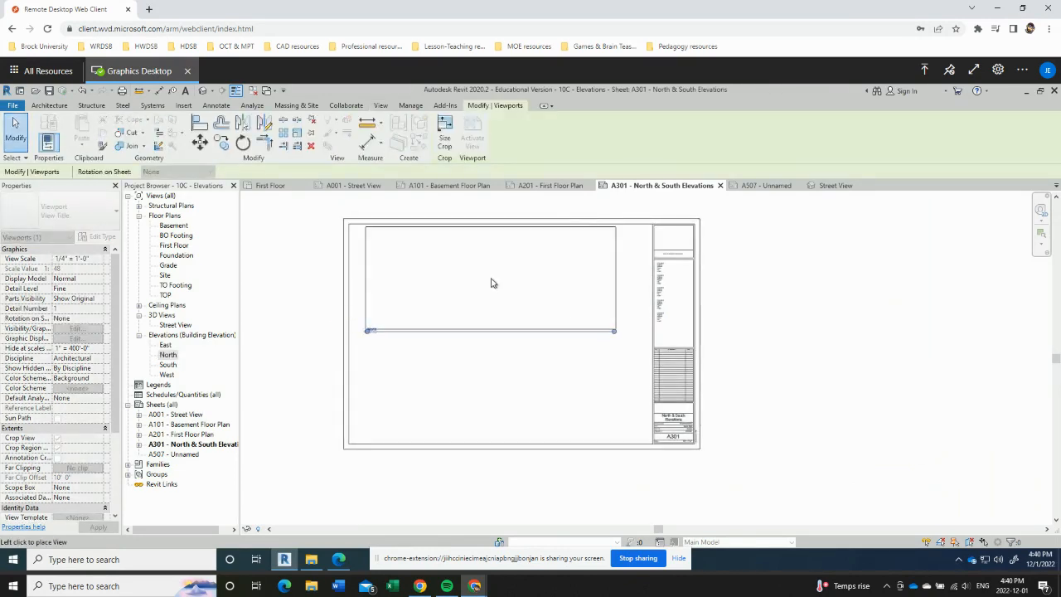
{"action": "left_click", "coordinate": [493, 284]}
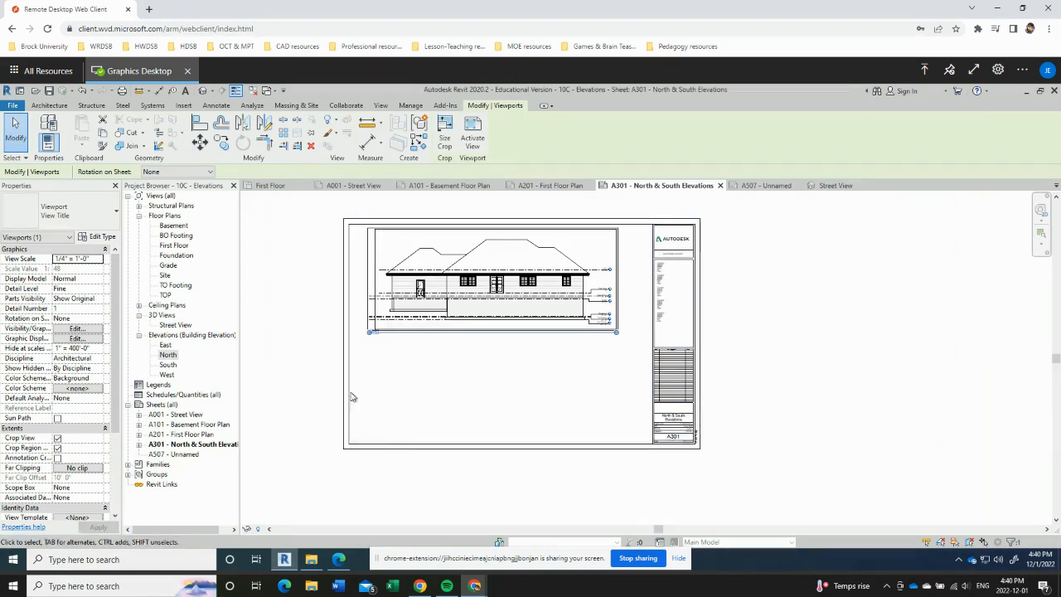
Activate the North elevation view on sheet A301, set its visual style to Realistic, and deactivate the view.
{"action": "scroll", "coordinate": [373, 249], "scroll_direction": "up", "scroll_amount": 1}
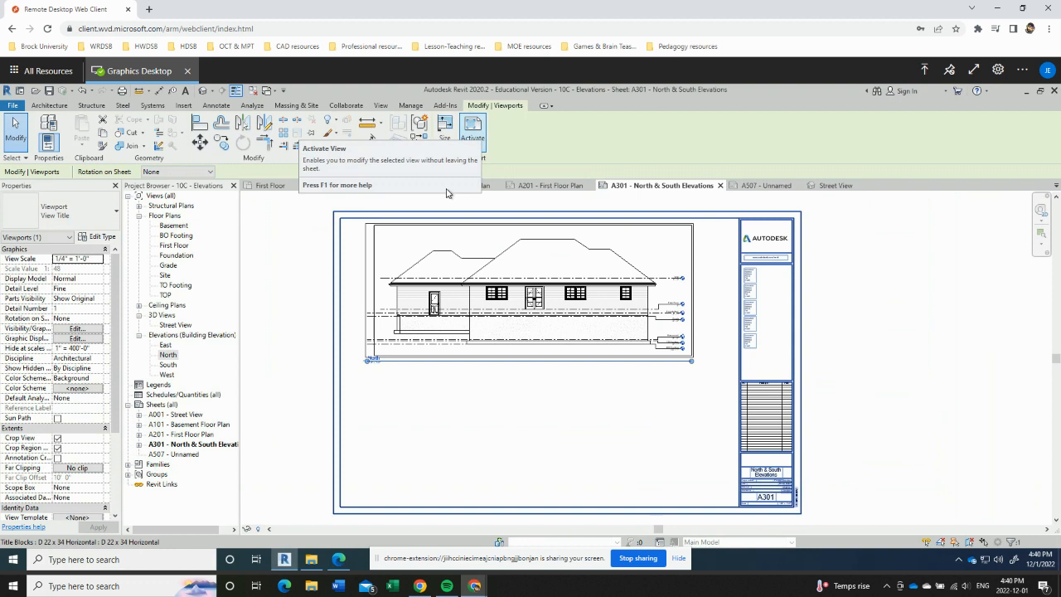
{"action": "double_click", "coordinate": [375, 292]}
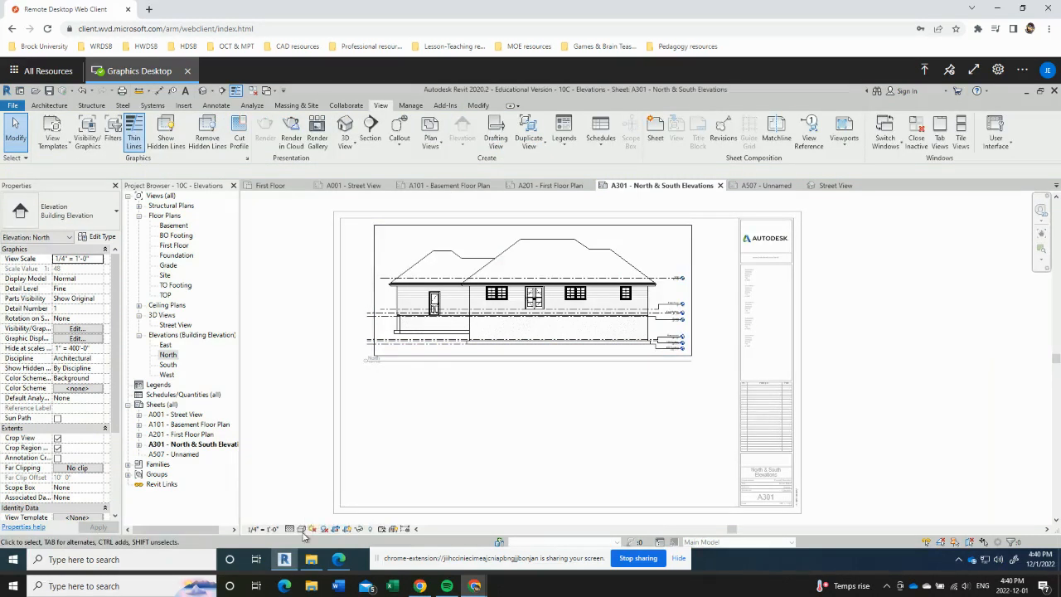
{"action": "left_click", "coordinate": [303, 532]}
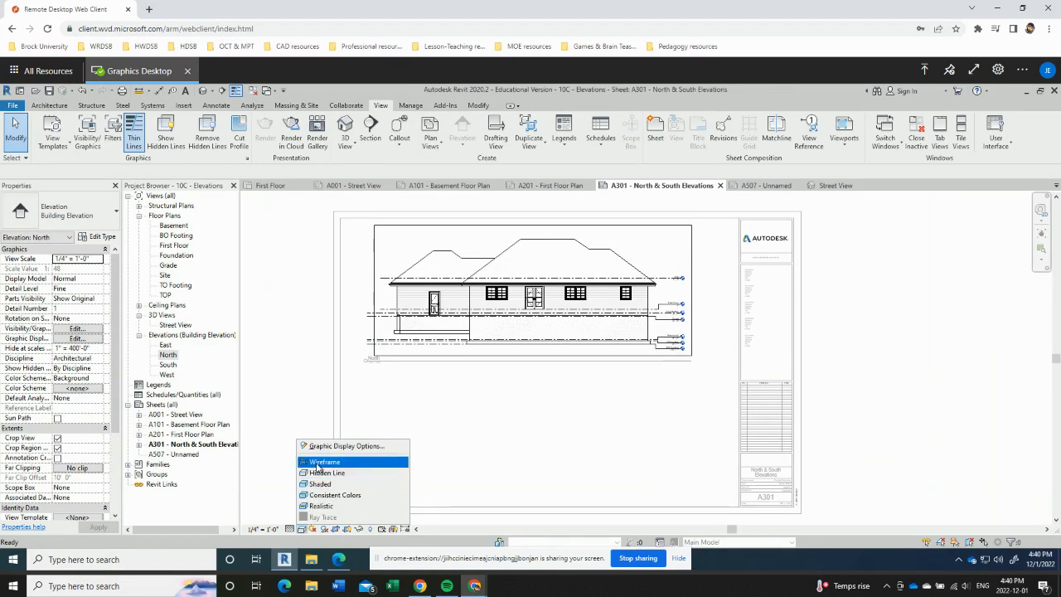
{"action": "left_click", "coordinate": [320, 506]}
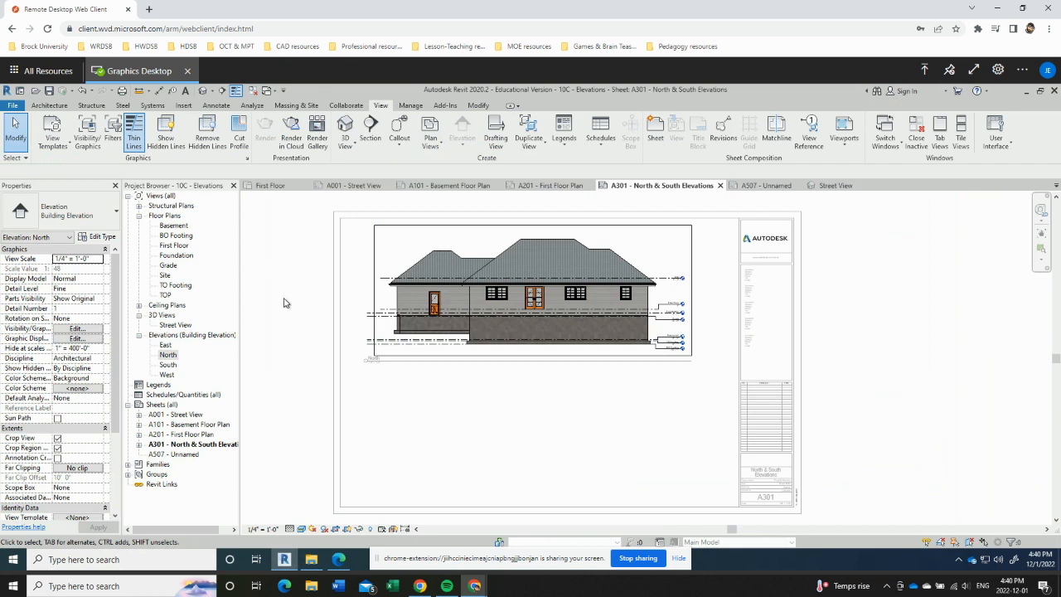
{"action": "left_click", "coordinate": [282, 326]}
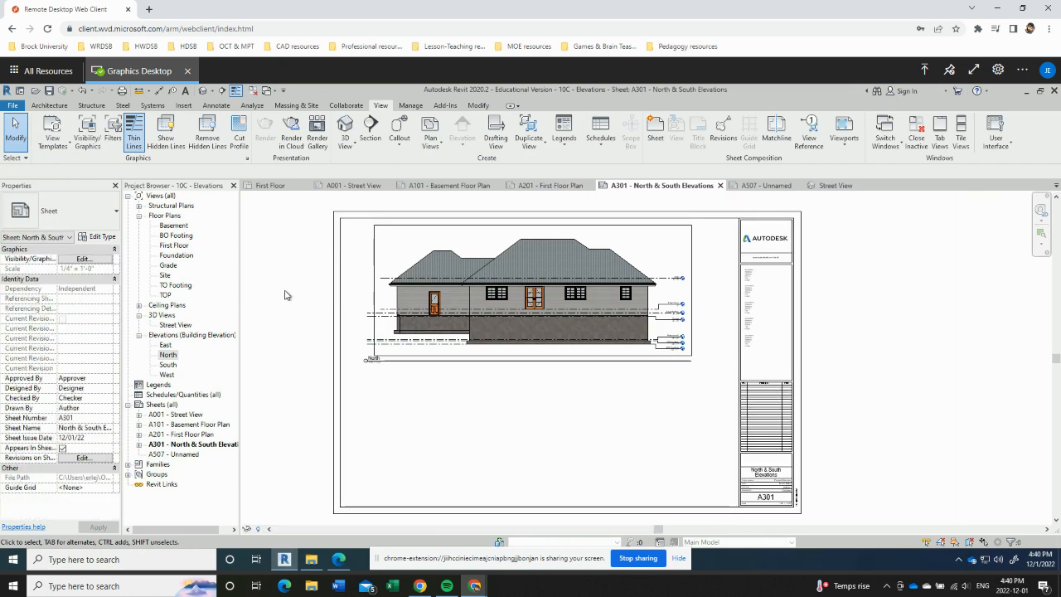
Place the South elevation view below the North elevation on sheet A301 and line up the North view's title with the South title.
{"action": "left_click", "coordinate": [167, 365]}
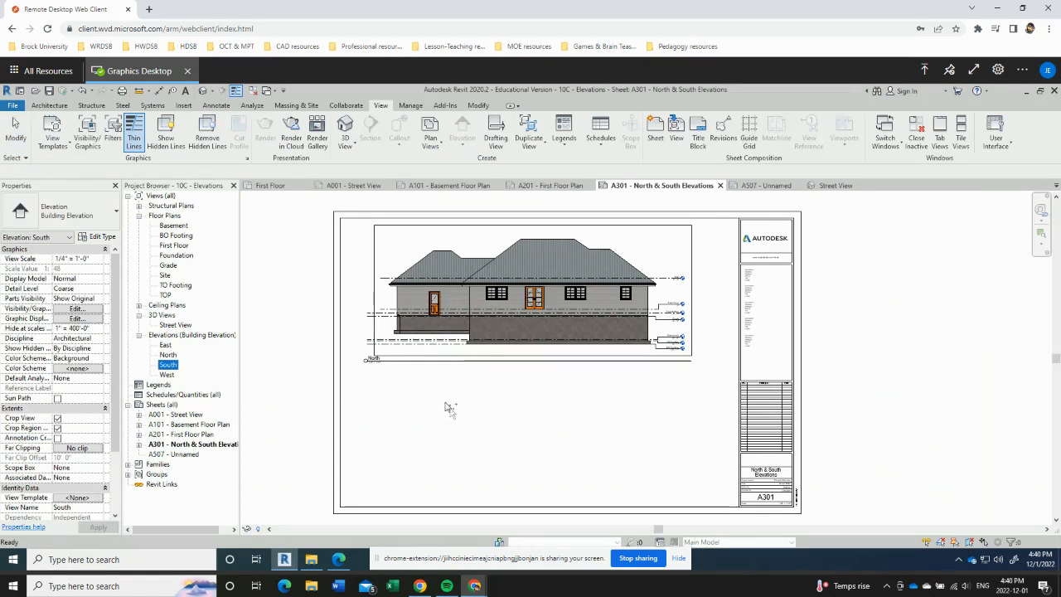
{"action": "left_click_drag", "start_coordinate": [167, 364], "coordinate": [448, 407]}
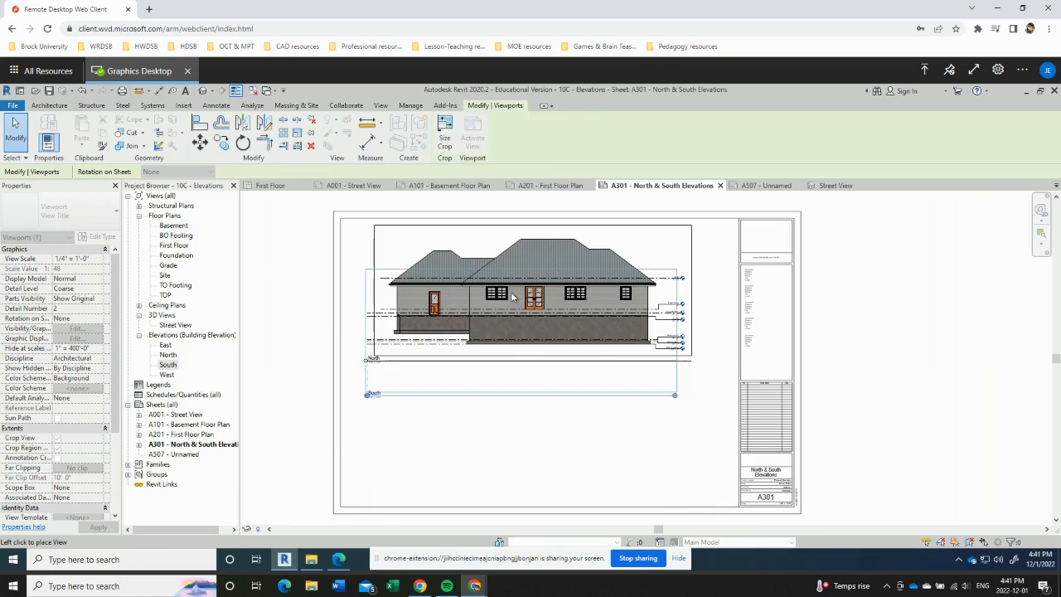
{"action": "left_click", "coordinate": [530, 437]}
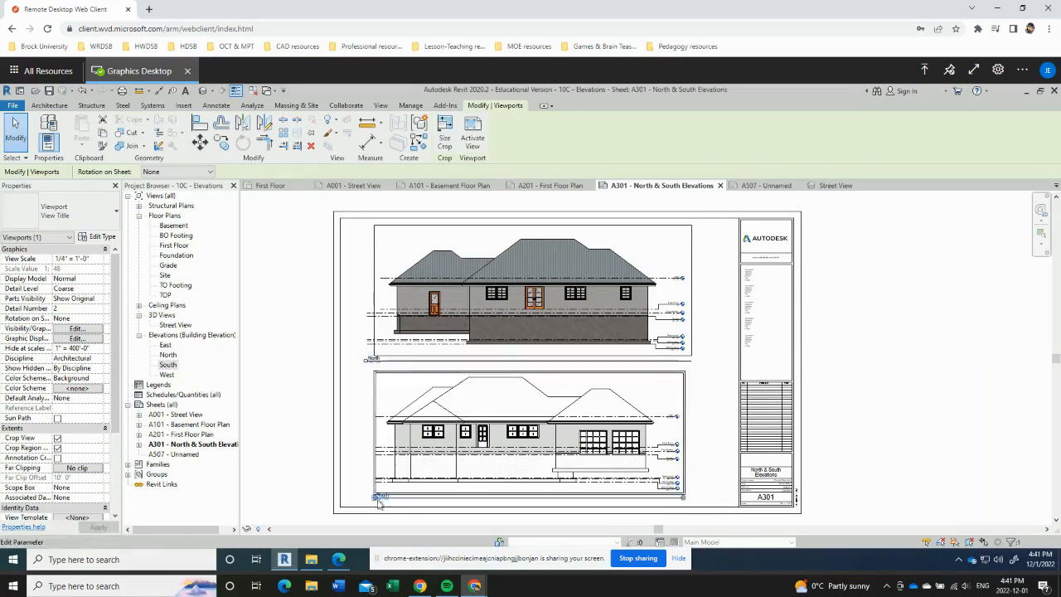
{"action": "left_click_drag", "start_coordinate": [367, 363], "coordinate": [375, 363]}
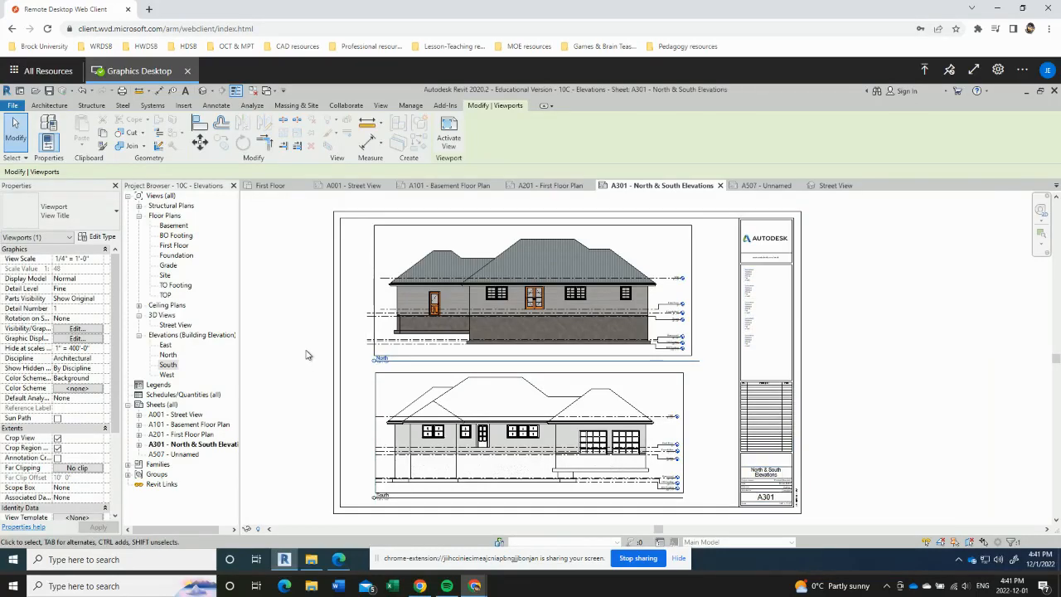
{"action": "left_click", "coordinate": [281, 403]}
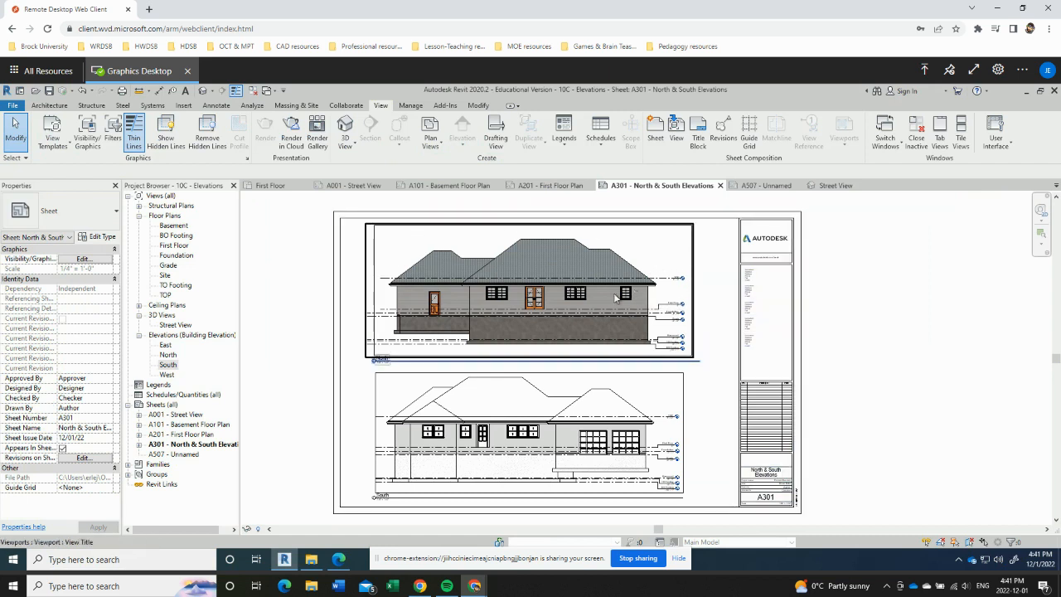
Activate the North elevation view on sheet A301, hide its crop region, and deactivate the view.
{"action": "double_click", "coordinate": [369, 271]}
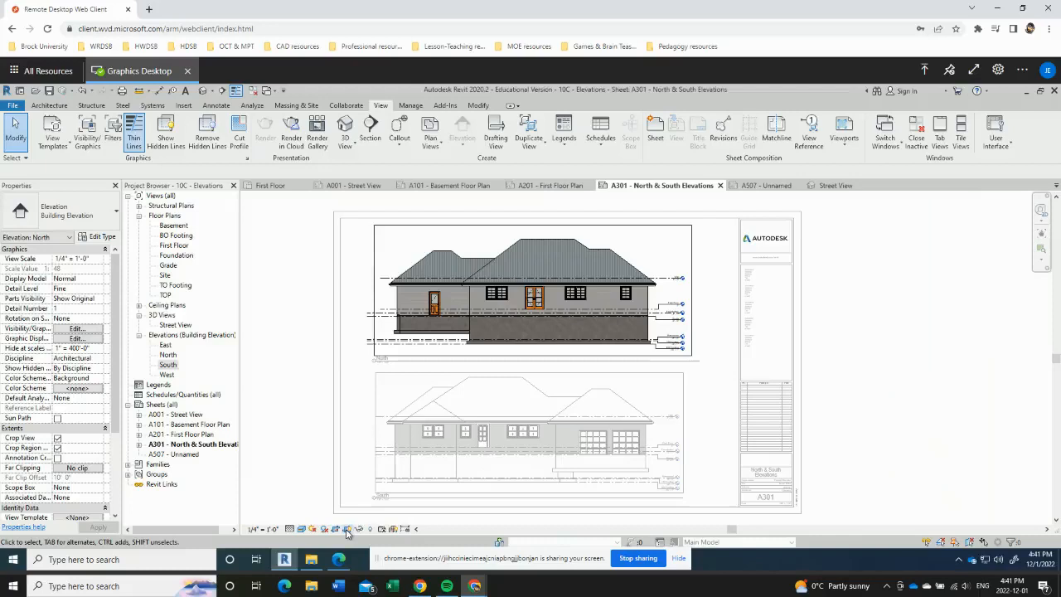
{"action": "left_click", "coordinate": [347, 530]}
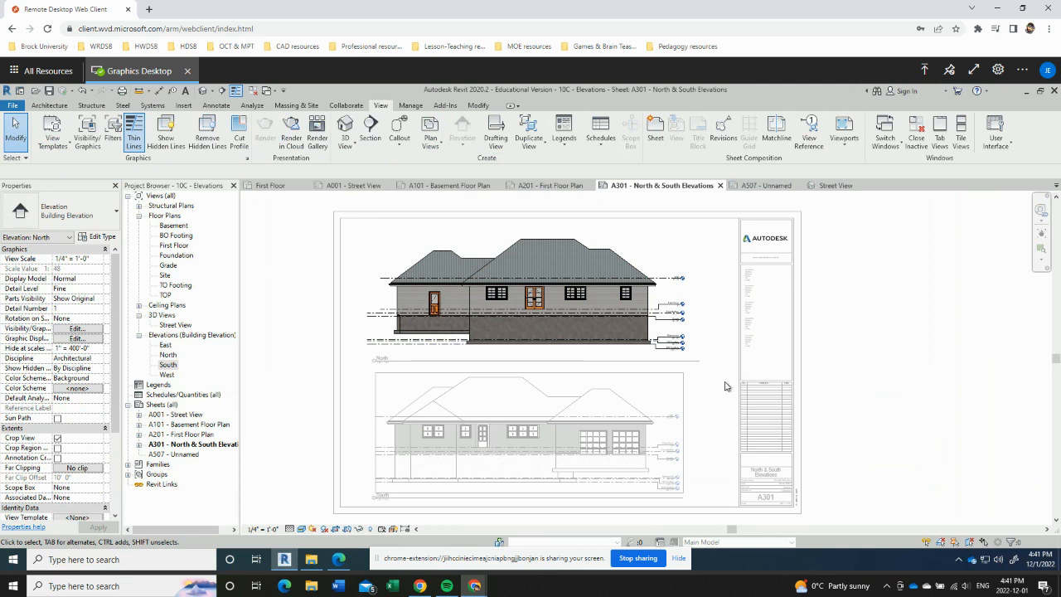
{"action": "double_click", "coordinate": [869, 384]}
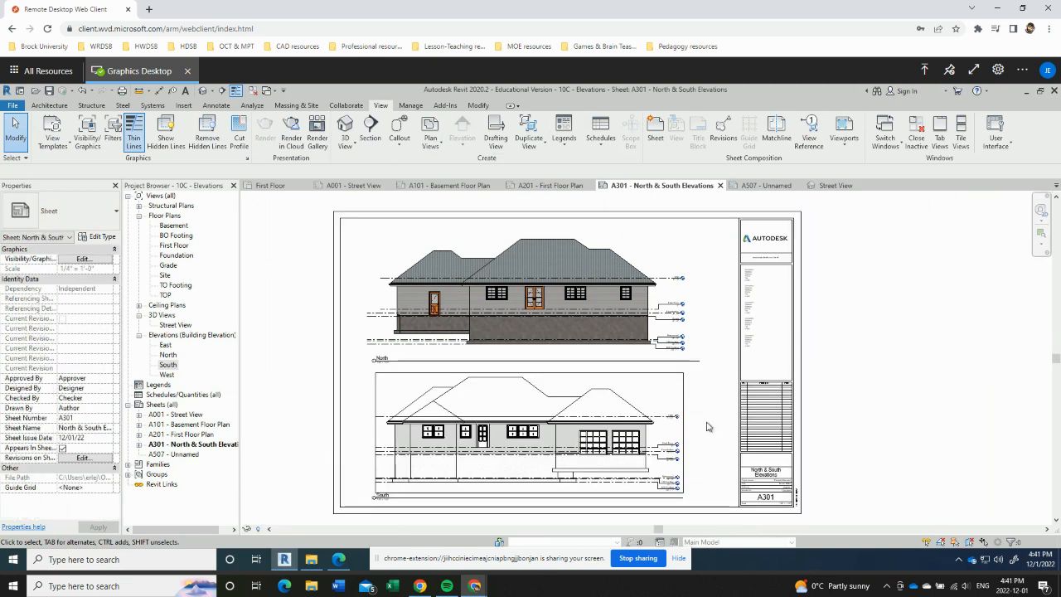
Activate the South elevation view on sheet A301, hide its crop region, and deactivate the view.
{"action": "double_click", "coordinate": [657, 379]}
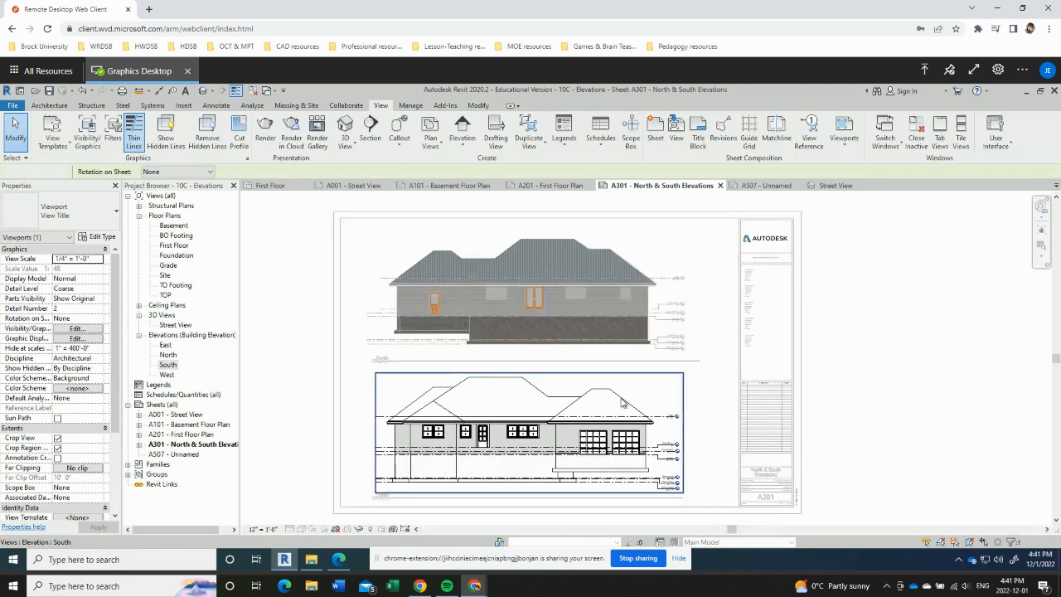
{"action": "left_click", "coordinate": [348, 530]}
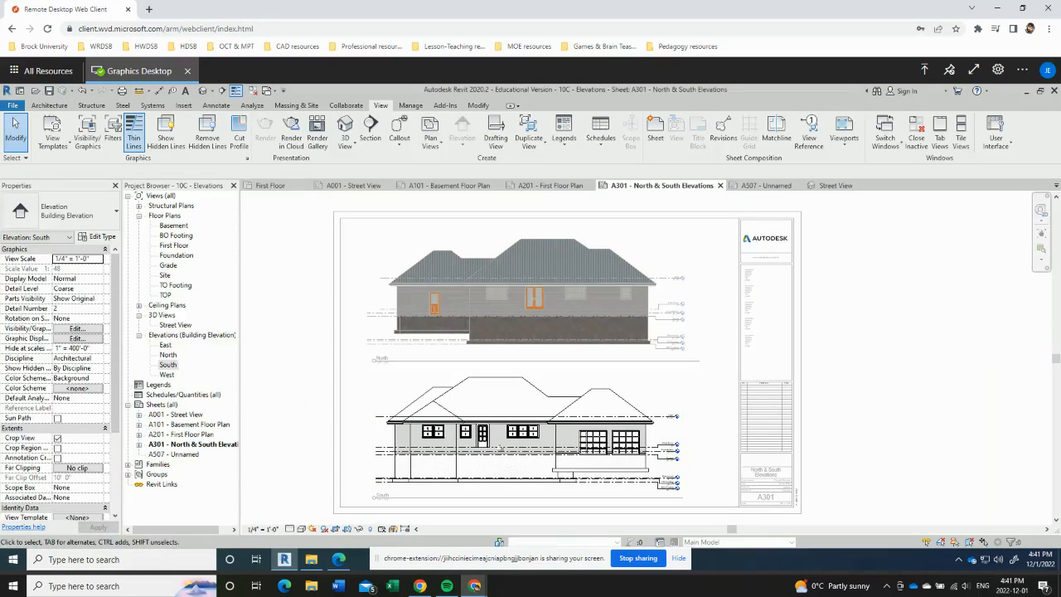
{"action": "double_click", "coordinate": [924, 390]}
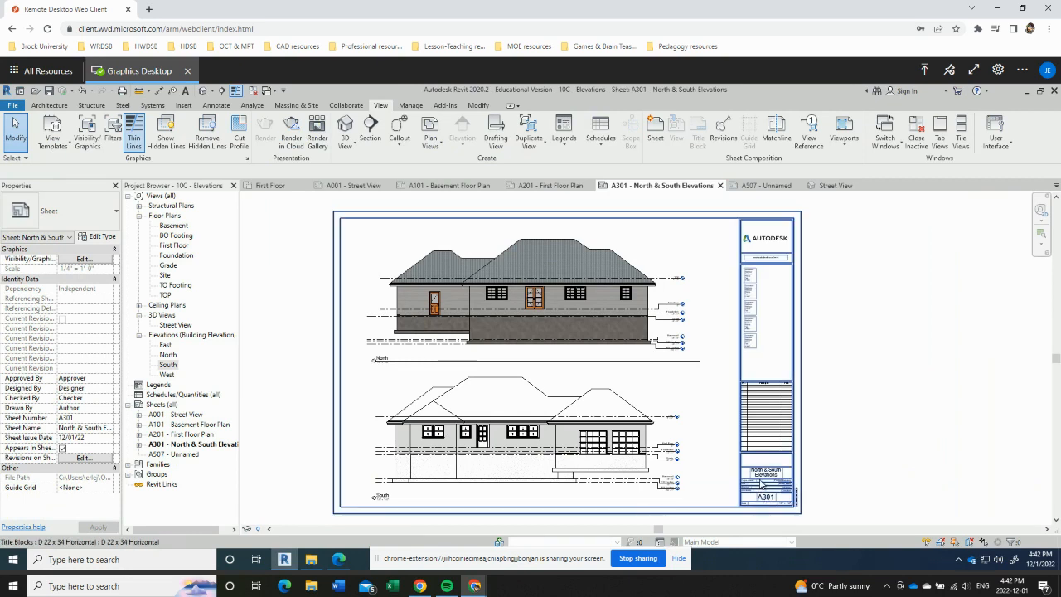
Open the unnamed sheet A507 and name it East & West Elevations in its title block.
{"action": "double_click", "coordinate": [175, 455]}
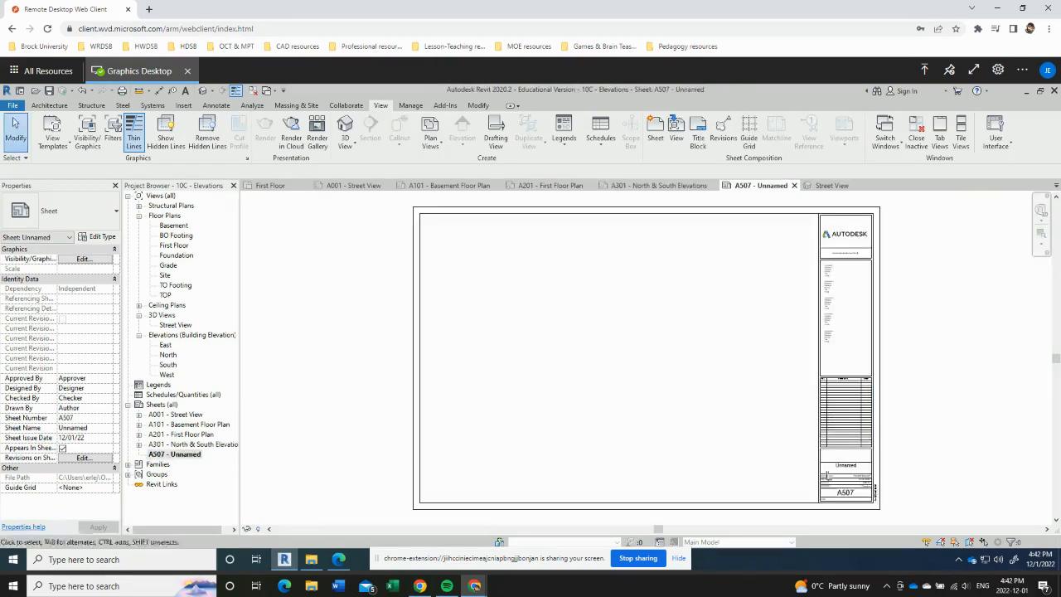
{"action": "left_click", "coordinate": [845, 467]}
{"action": "left_click", "coordinate": [846, 467]}
{"action": "scroll", "coordinate": [930, 458], "scroll_direction": "up", "scroll_amount": 3}
{"action": "scroll", "coordinate": [887, 483], "scroll_direction": "up", "scroll_amount": 3}
{"action": "left_click", "coordinate": [866, 475]}
{"action": "left_click", "coordinate": [649, 487]}
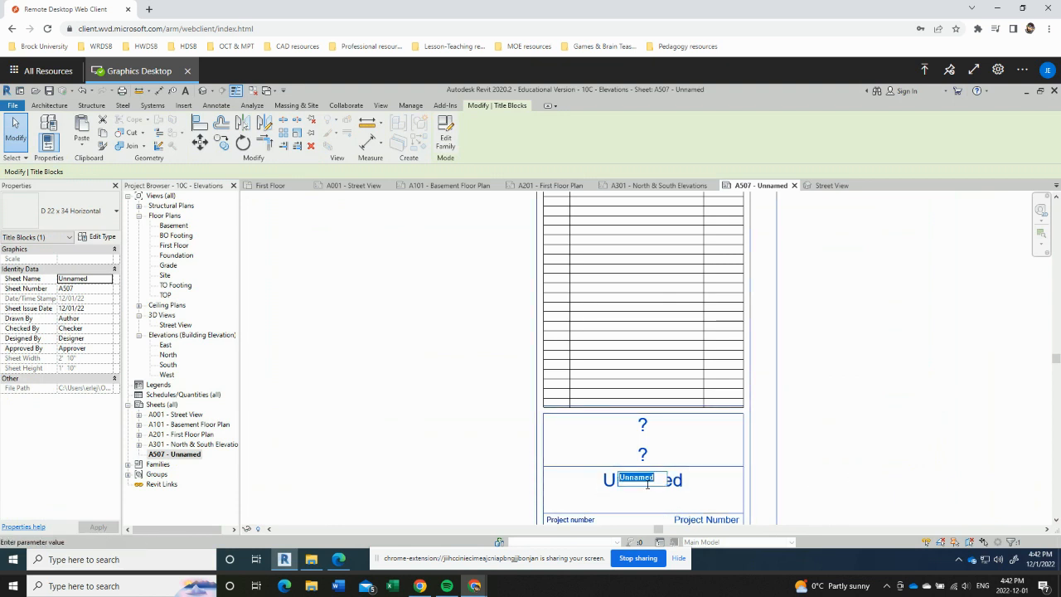
{"action": "type", "text": "E"}
{"action": "type", "text": "ast & West Elevations"}
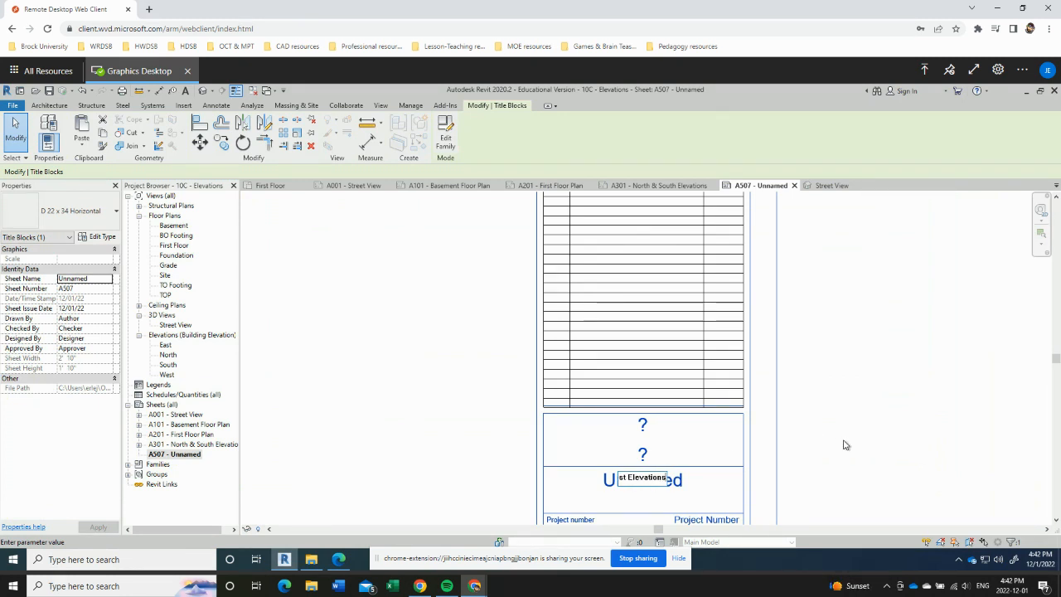
{"action": "key", "text": "Return"}
Renumber the East & West Elevations sheet as A302 in its title block.
{"action": "scroll", "coordinate": [818, 486], "scroll_direction": "down", "scroll_amount": 2}
{"action": "middle_click_drag", "start_coordinate": [819, 440], "coordinate": [820, 361]}
{"action": "left_click", "coordinate": [682, 431]}
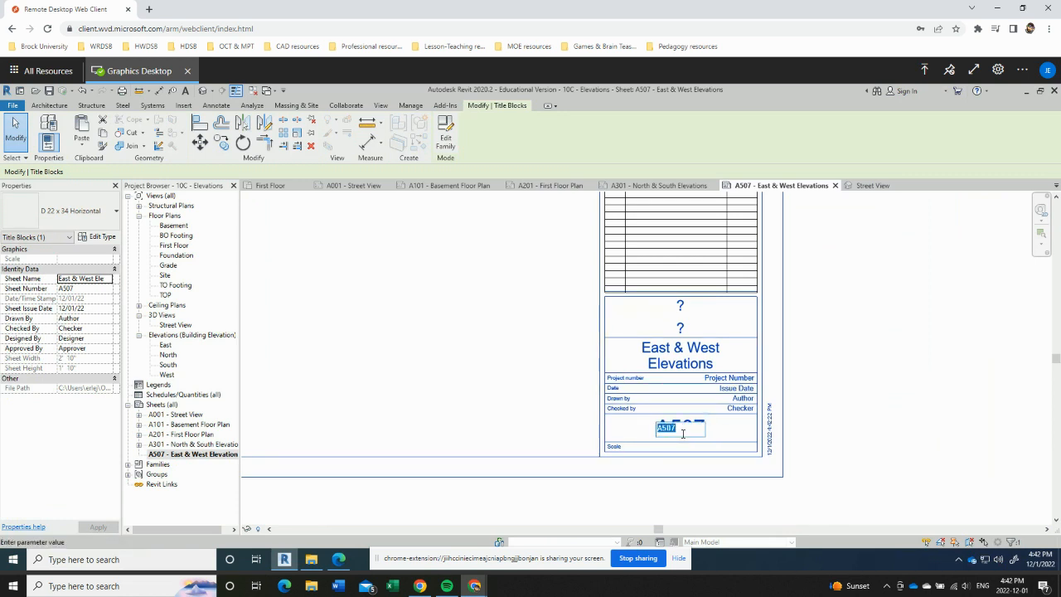
{"action": "type", "text": "A"}
{"action": "key", "text": "Return"}
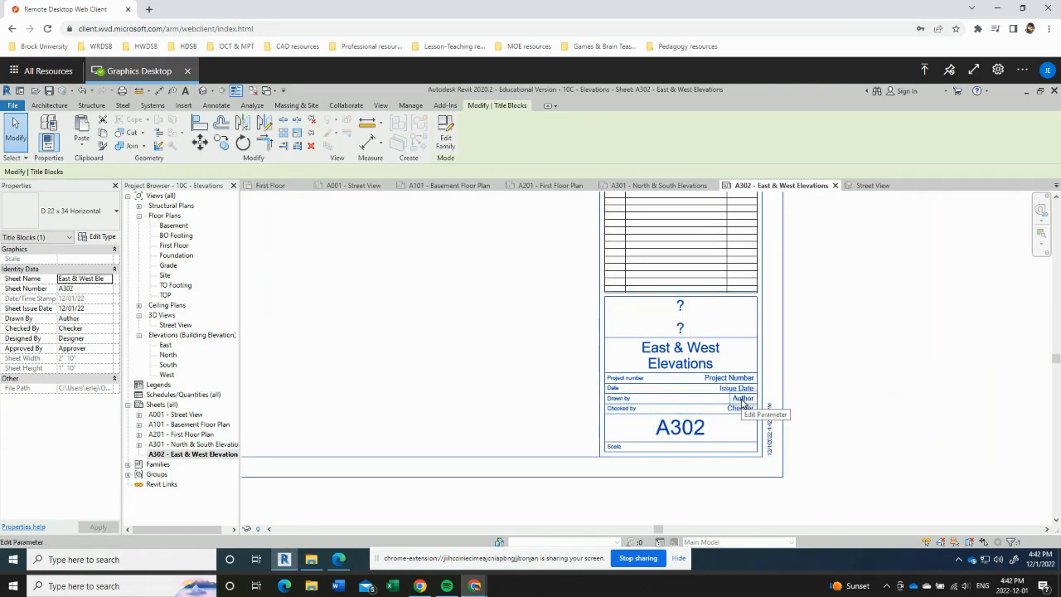
Check the East and West elevation views in the project and return to the North & South Elevations sheet A301.
{"action": "scroll", "coordinate": [684, 390], "scroll_direction": "down", "scroll_amount": 5}
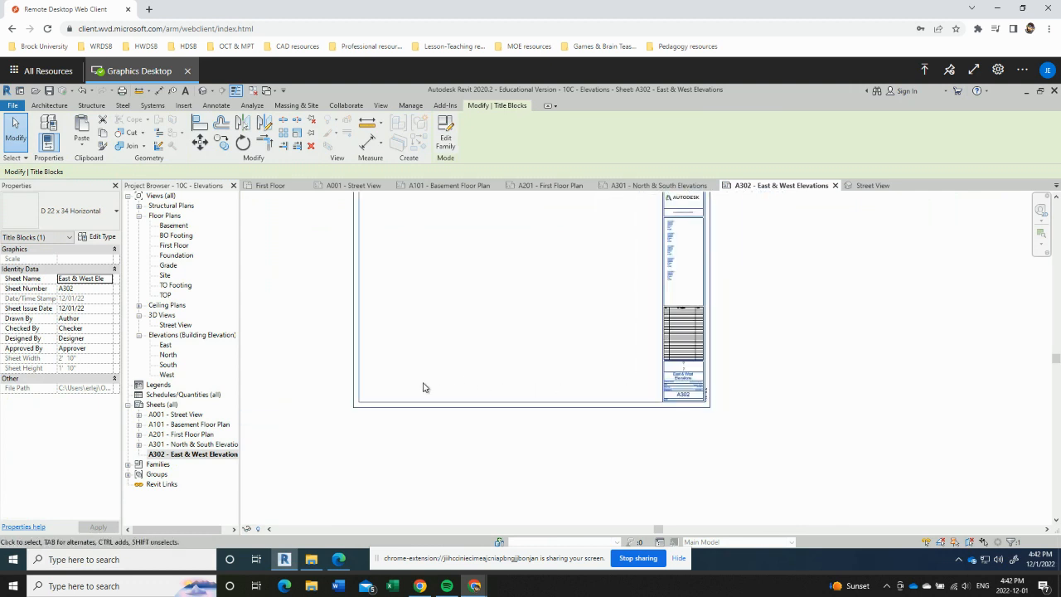
{"action": "middle_click_drag", "start_coordinate": [330, 298], "coordinate": [310, 386]}
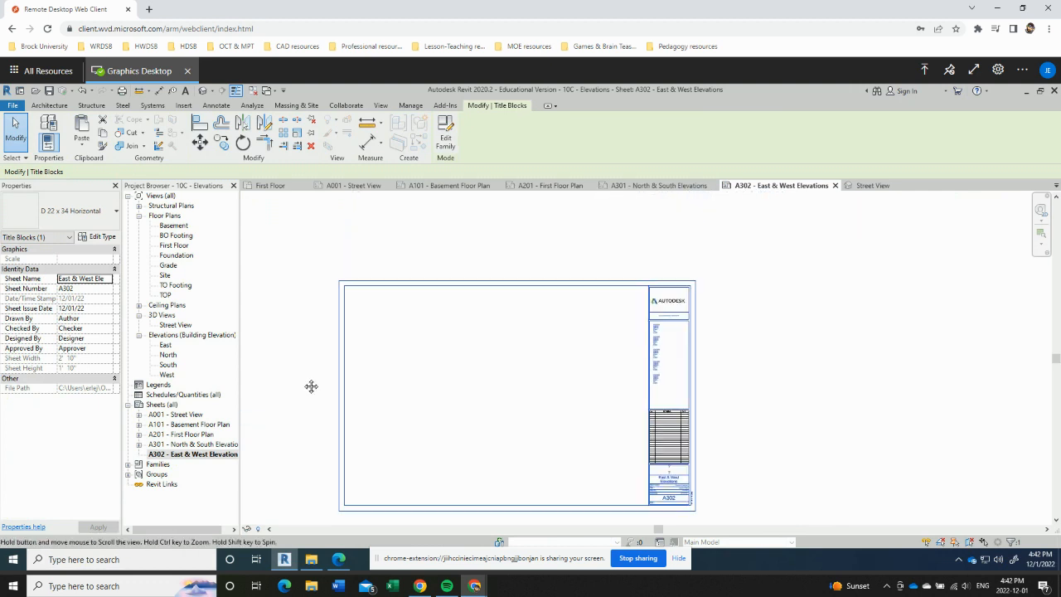
{"action": "left_click", "coordinate": [165, 345]}
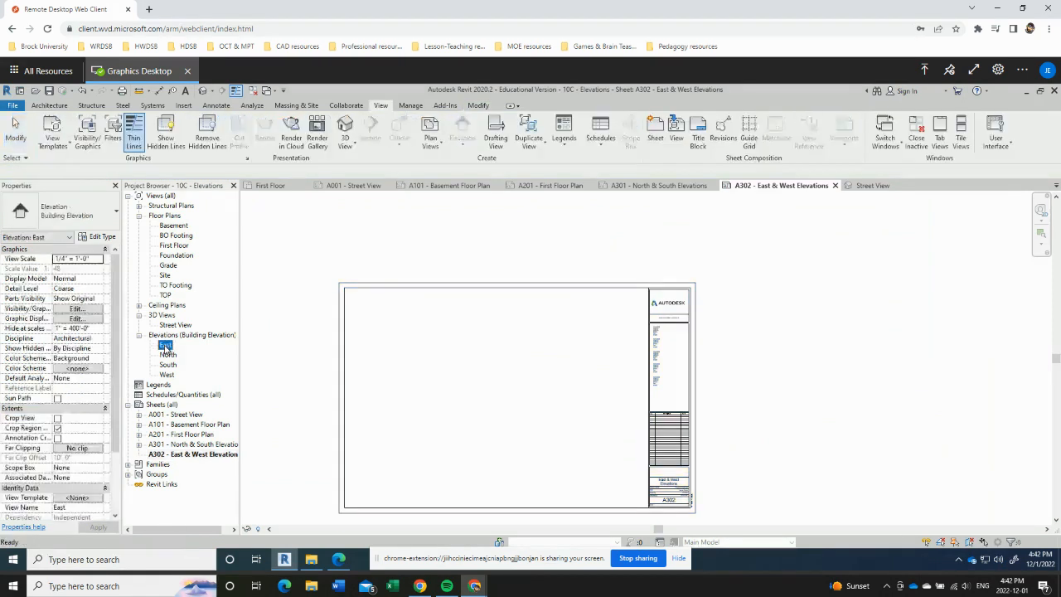
{"action": "left_click", "coordinate": [166, 375]}
{"action": "left_click", "coordinate": [672, 190]}
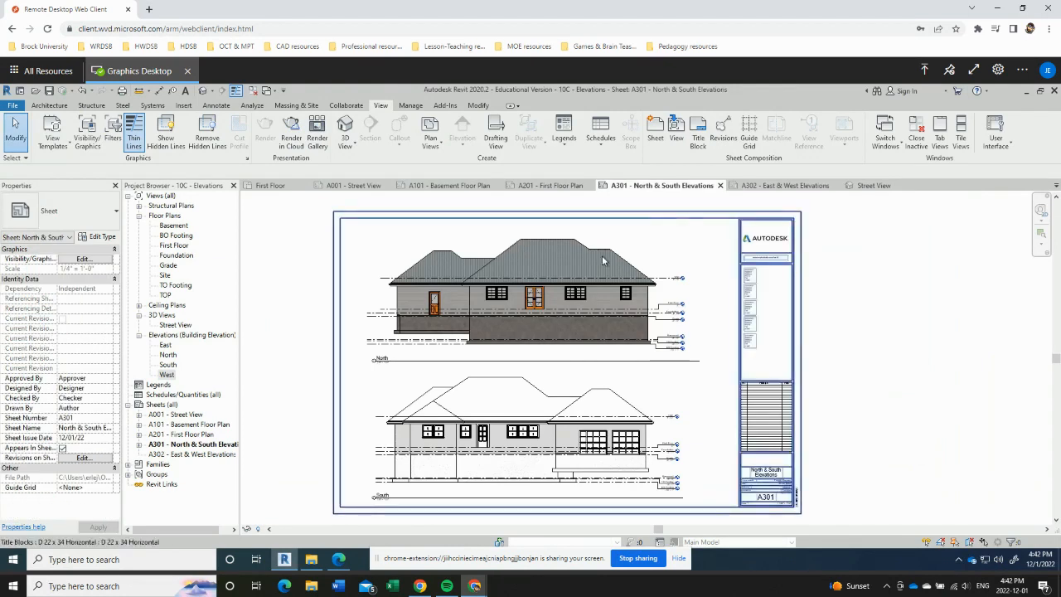